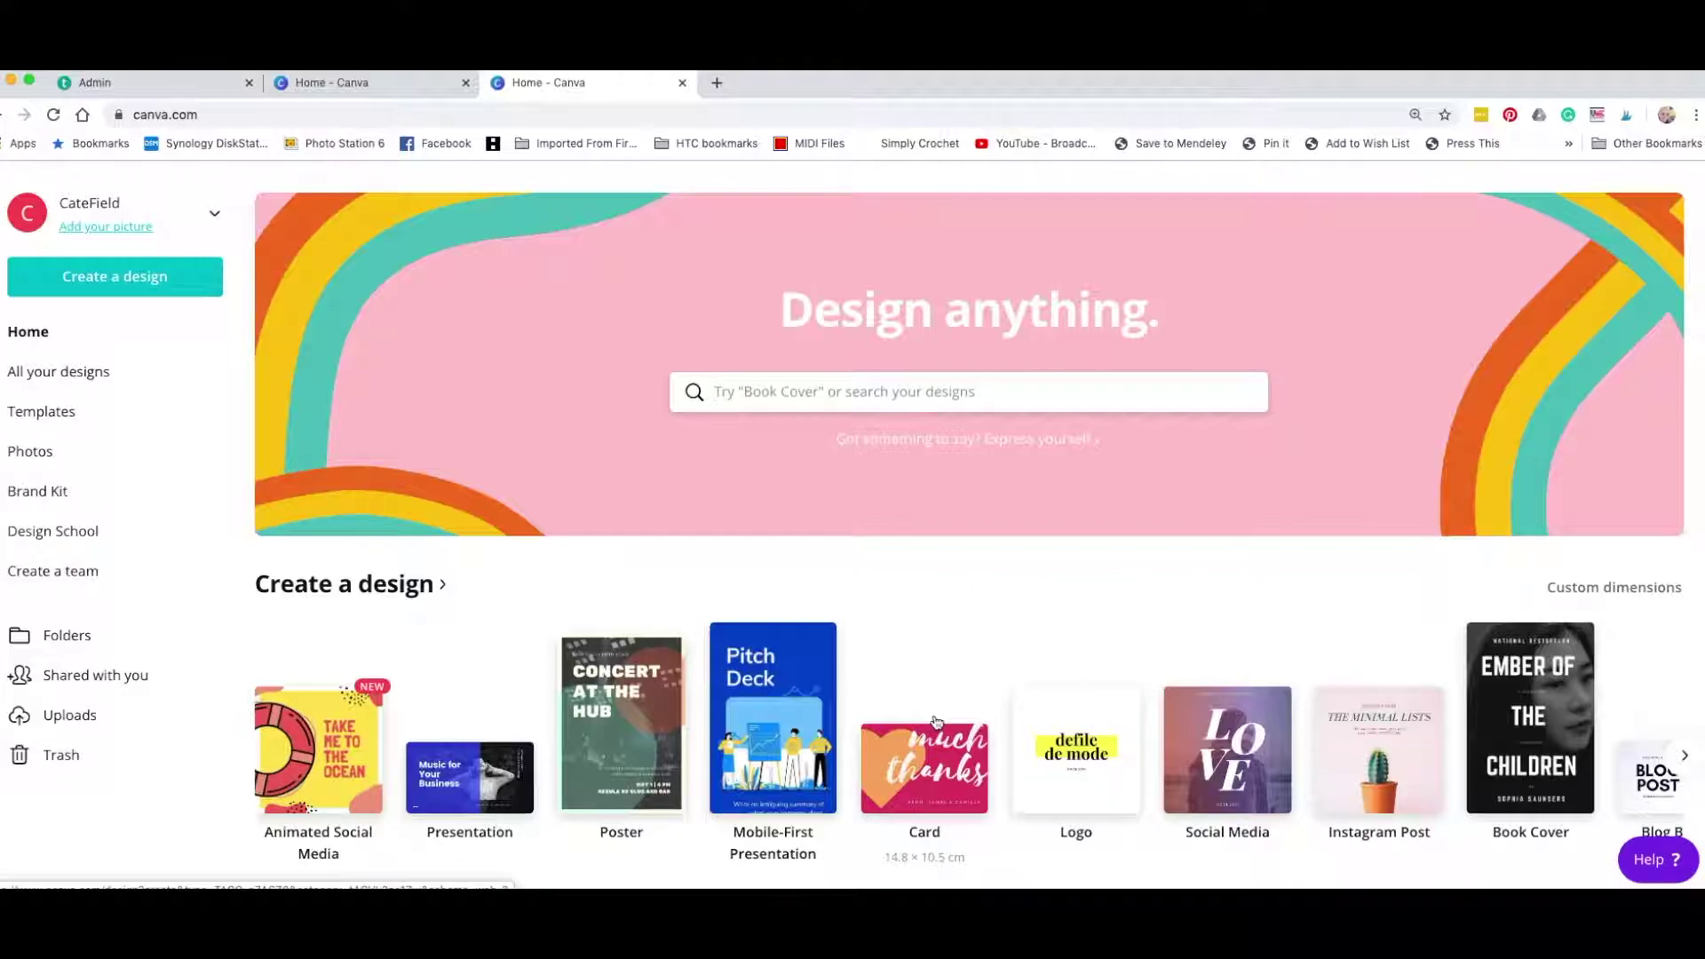
Start a new design with custom dimensions and set its units to centimetres
click(116, 283)
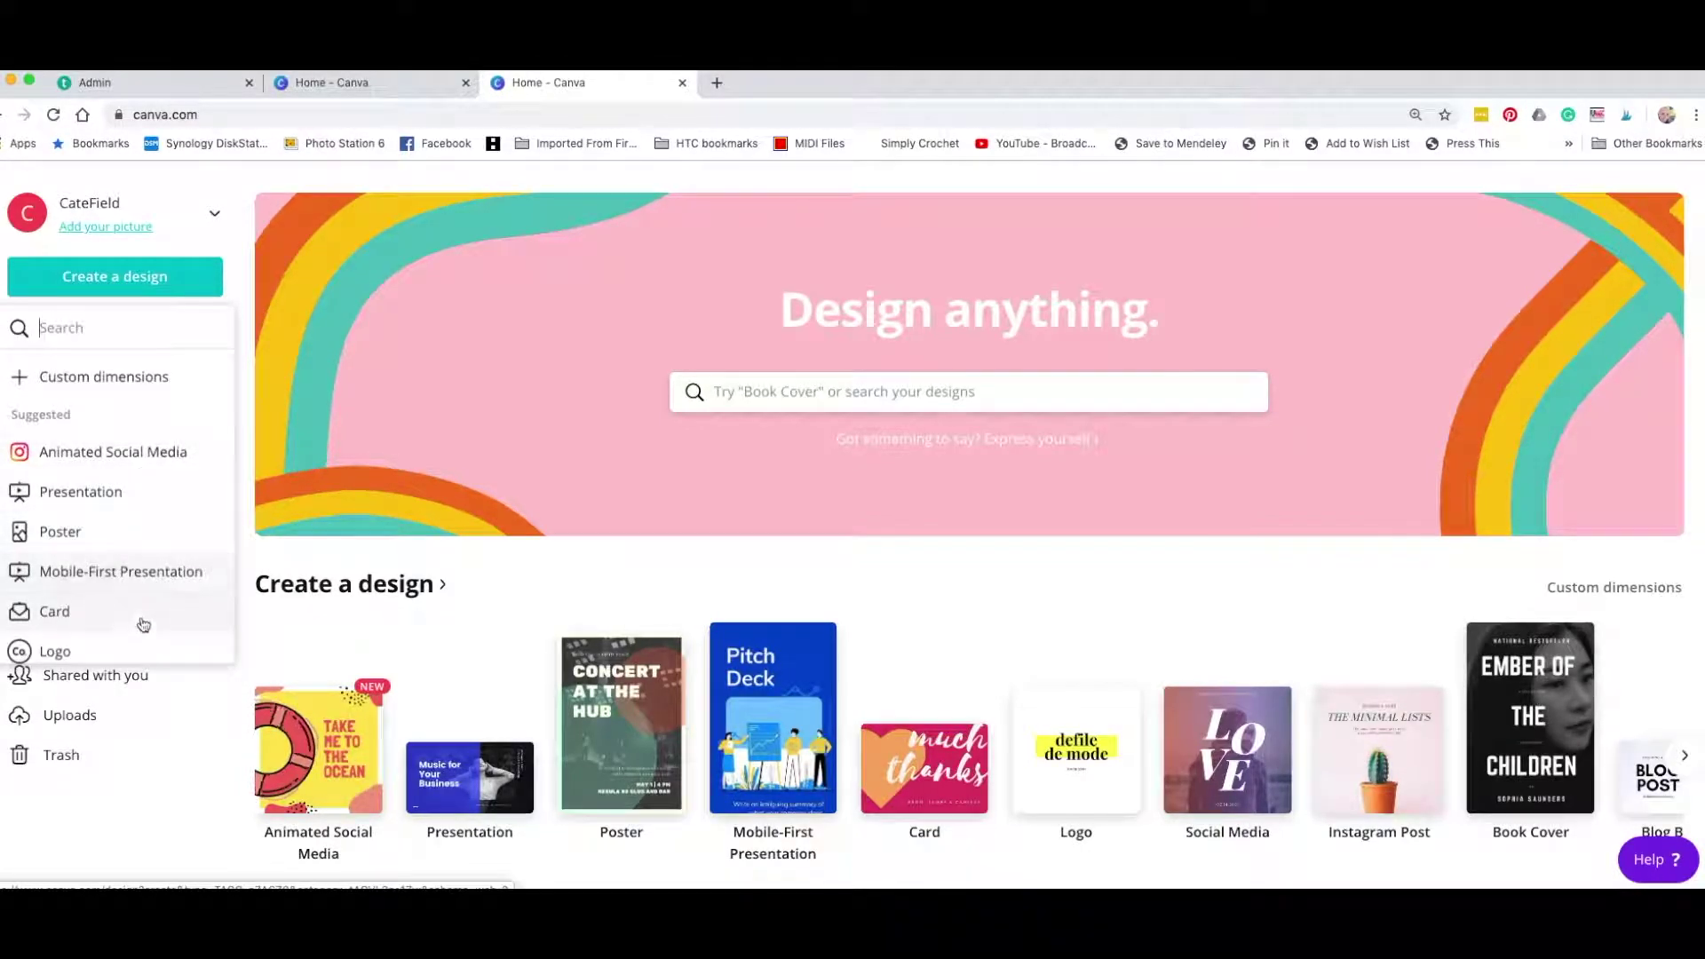
scroll(147, 611, down, 1)
scroll(148, 611, down, 15)
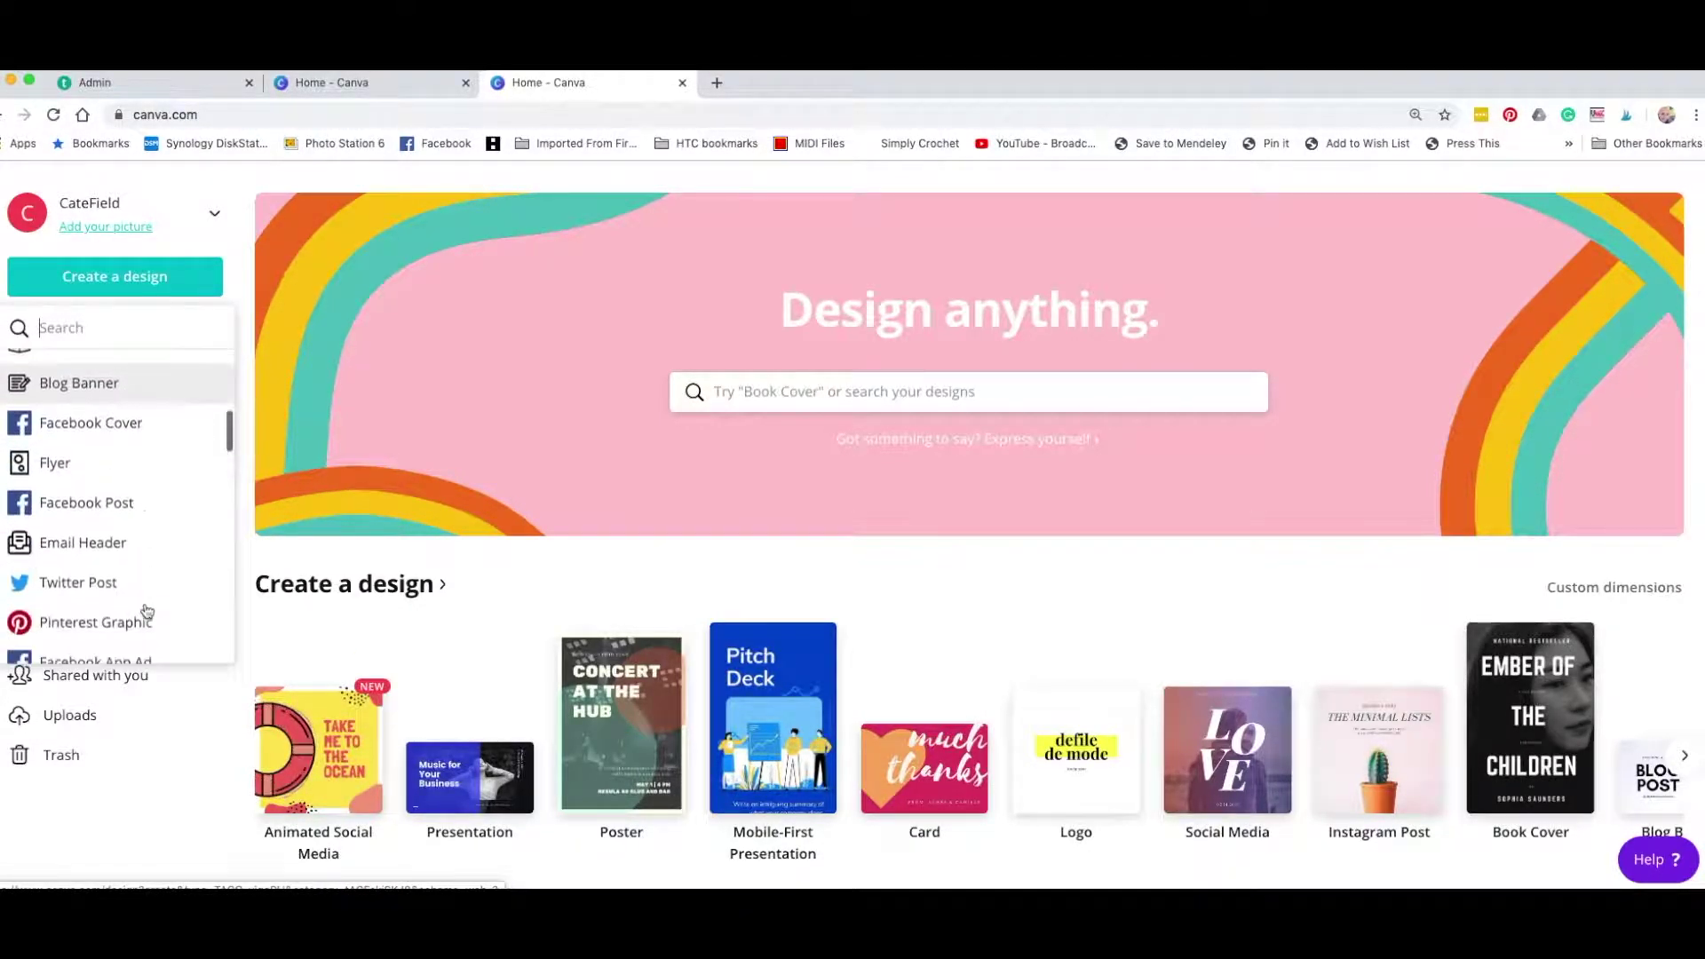
scroll(148, 611, down, 5)
scroll(148, 611, up, 20)
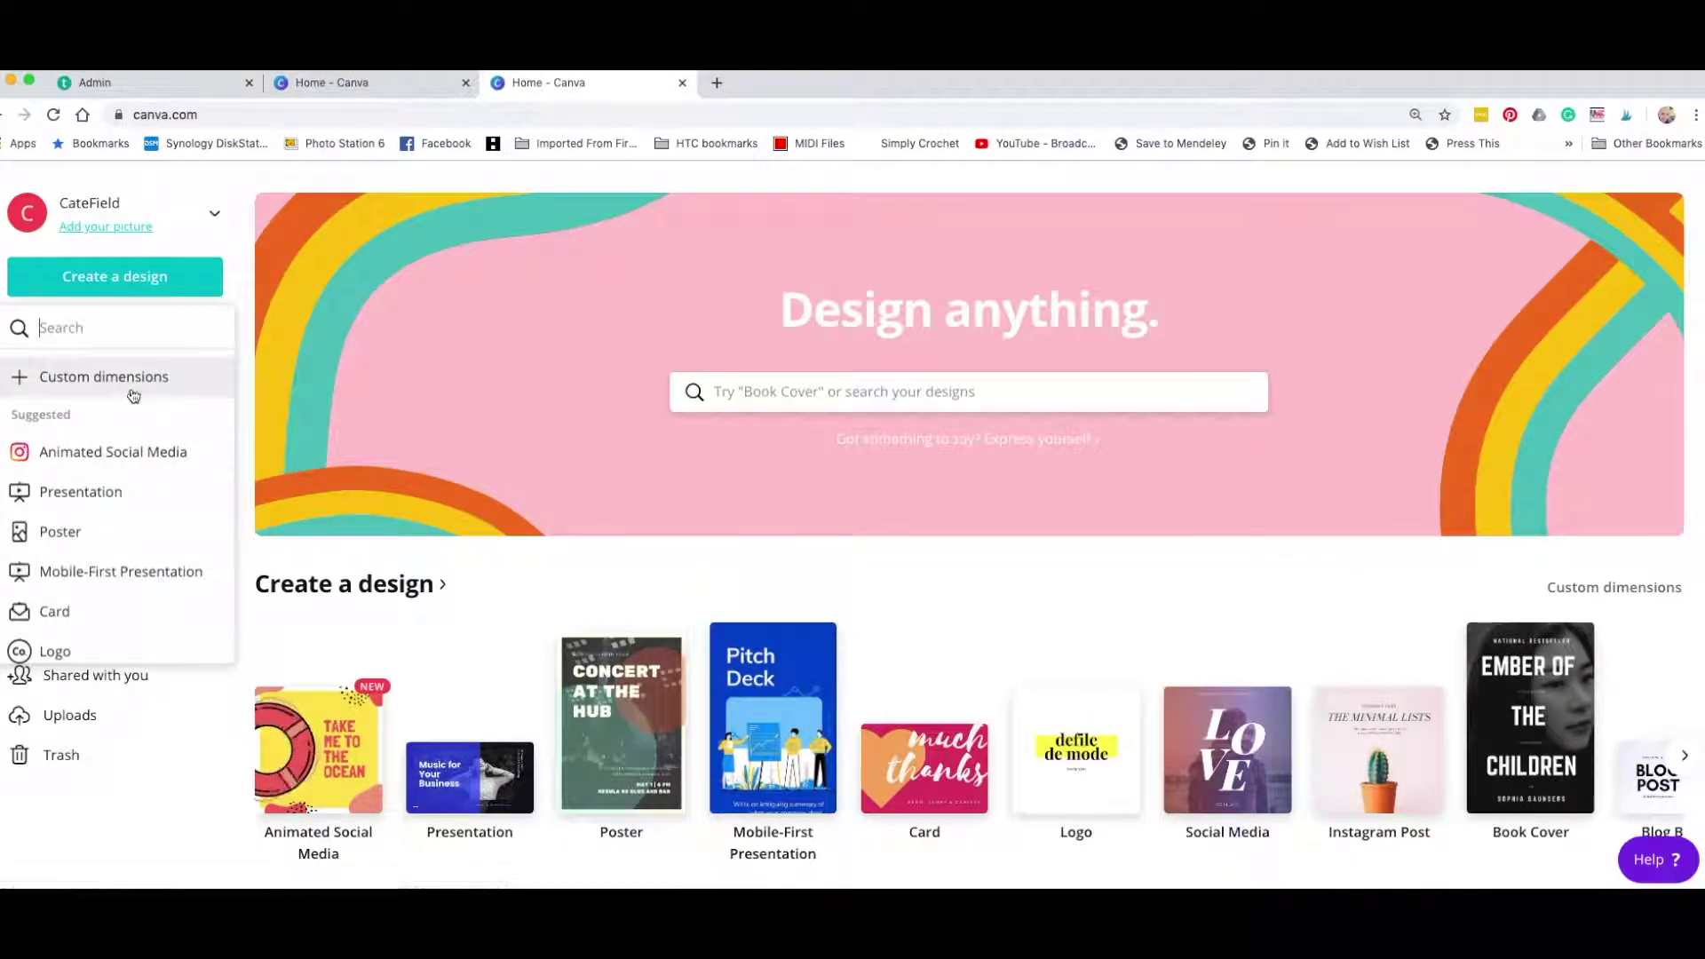
click(129, 384)
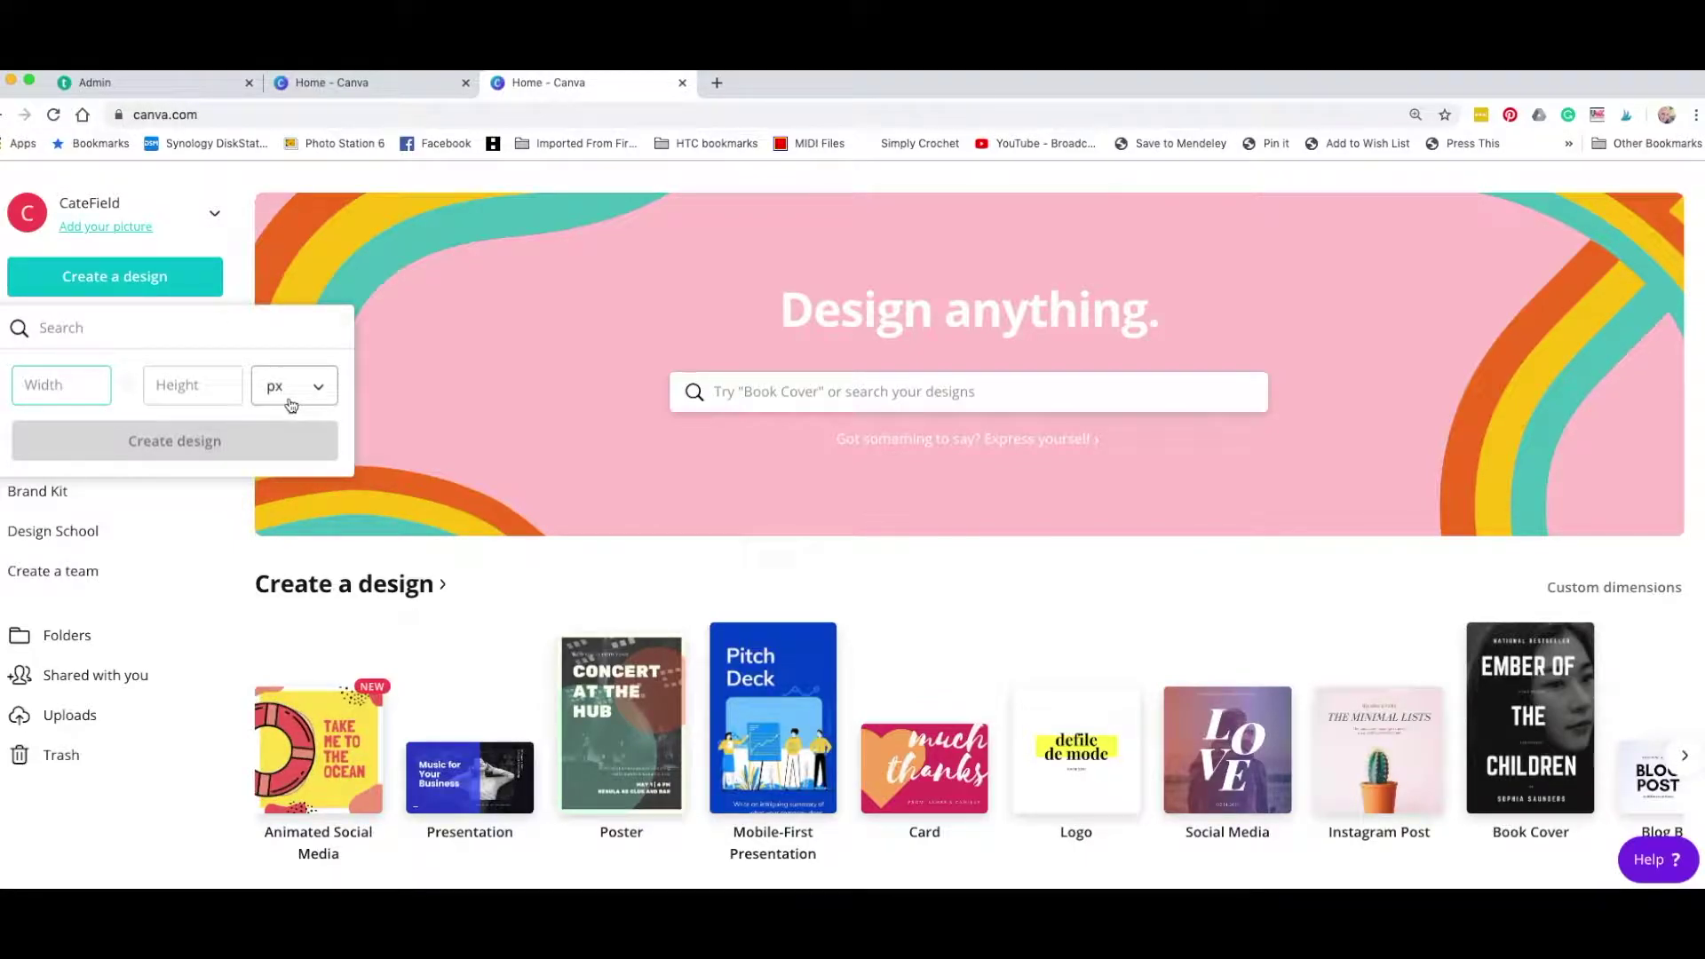
click(324, 394)
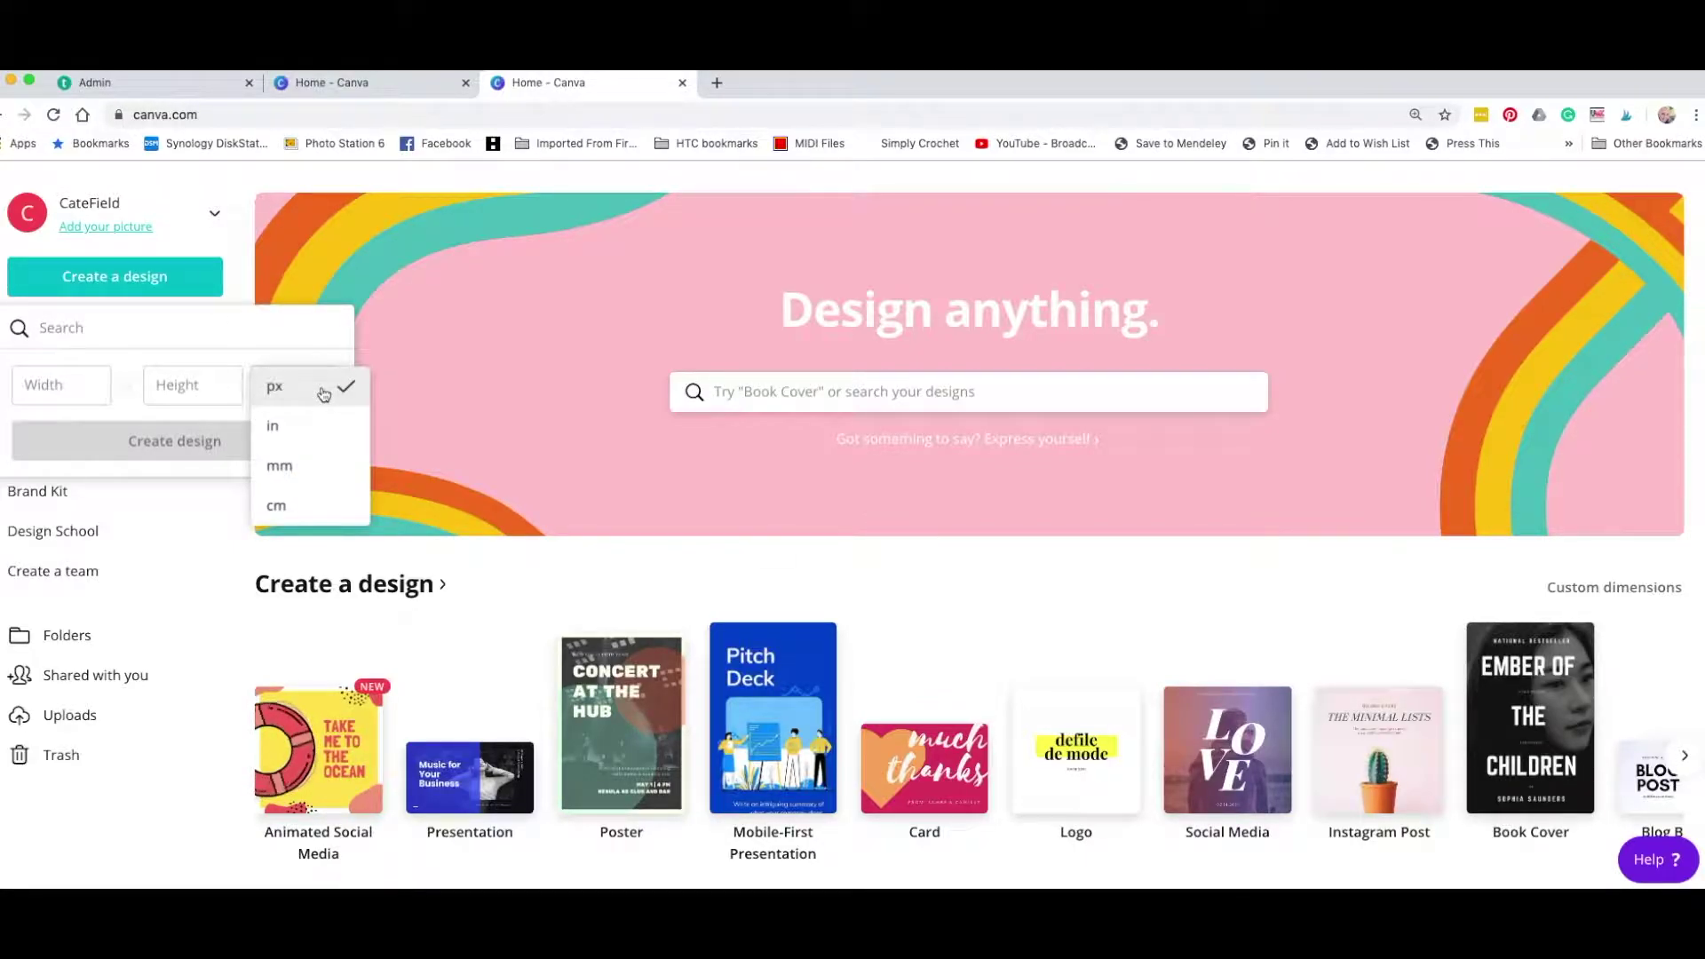
click(298, 508)
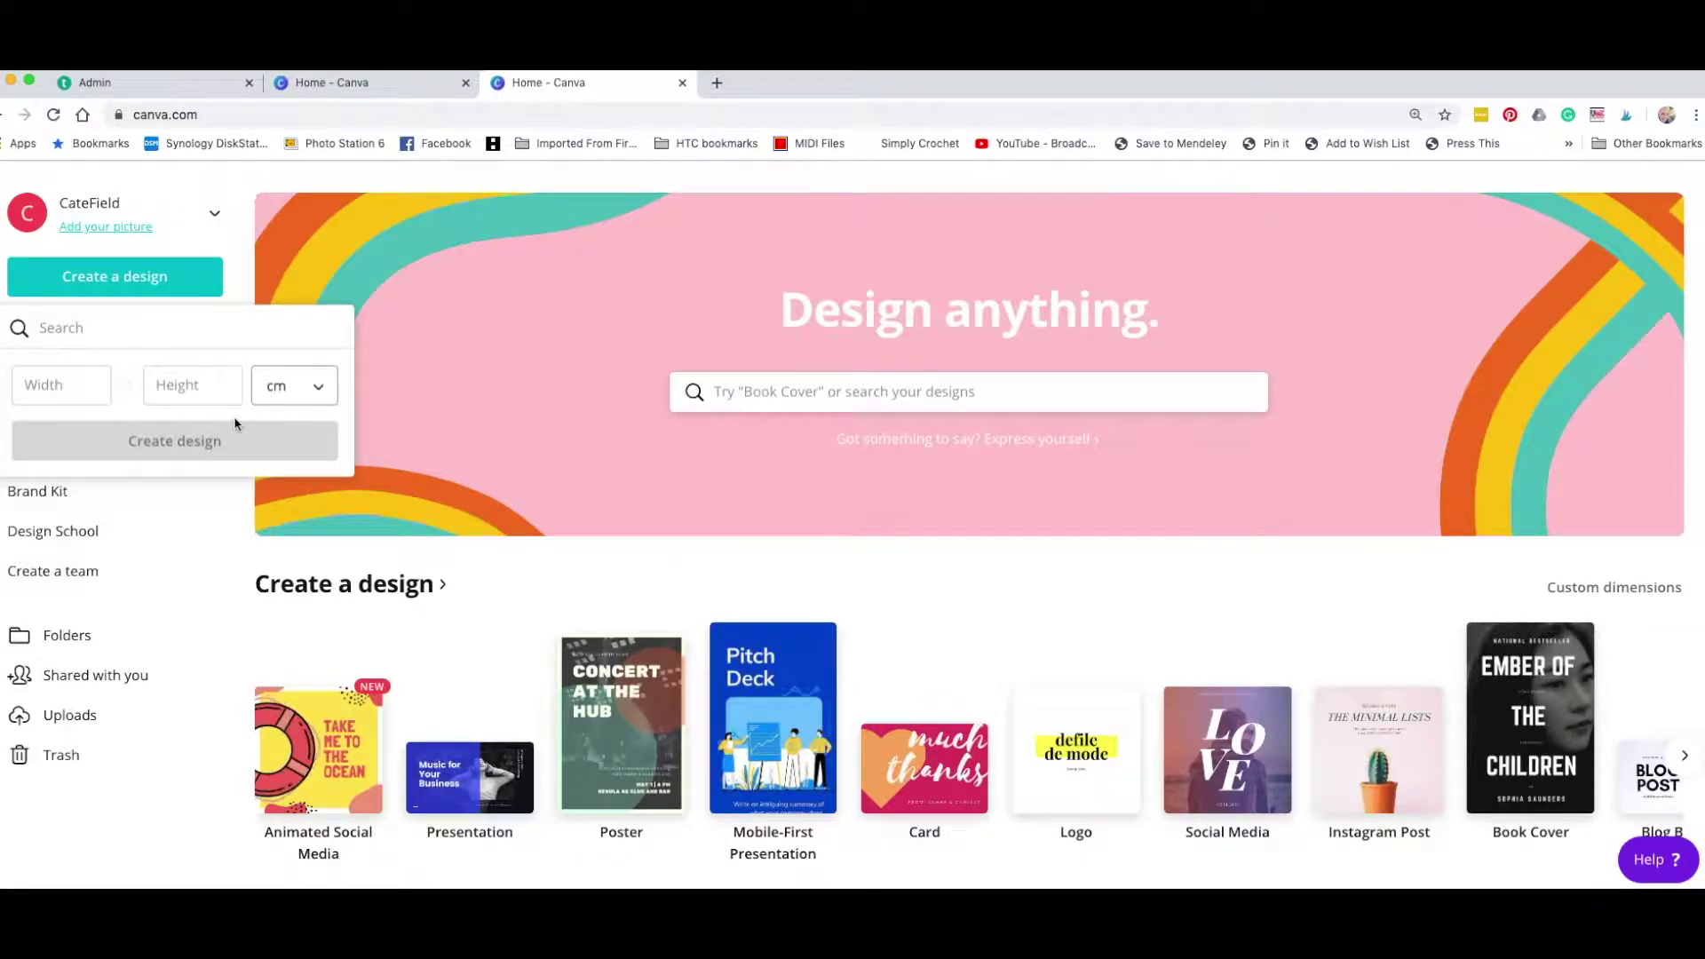
Set the design size to 40 cm wide by 42 cm high and create the blank design
click(68, 385)
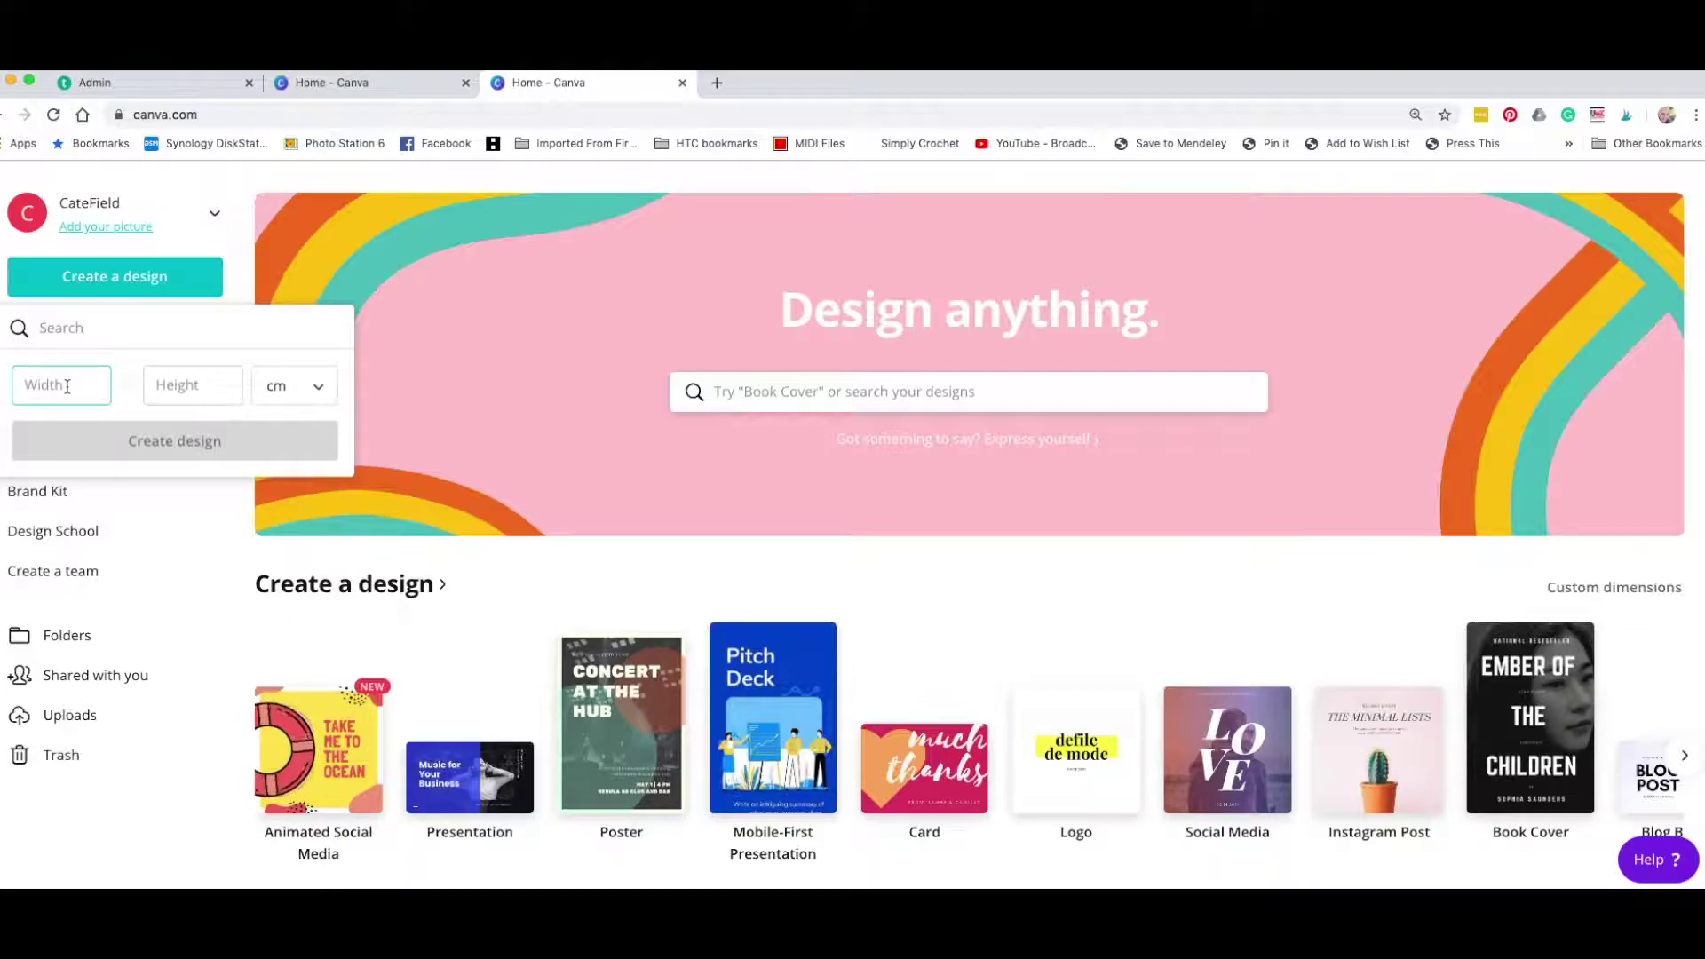
text(40)
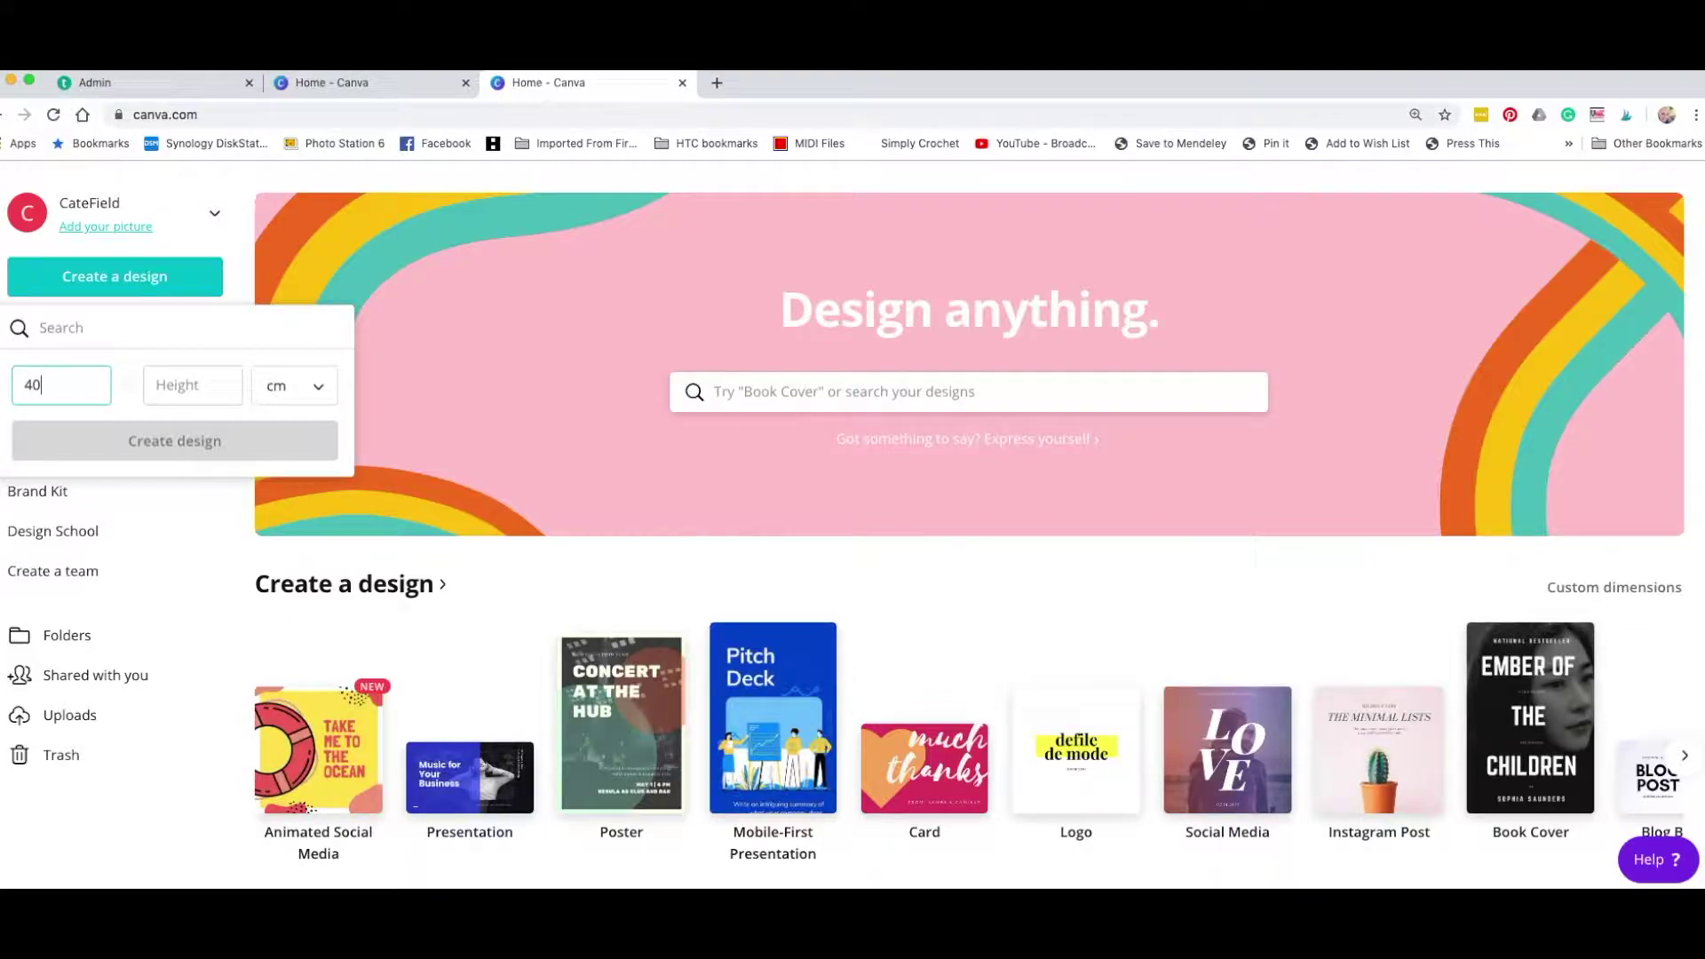
click(172, 384)
text(-2)
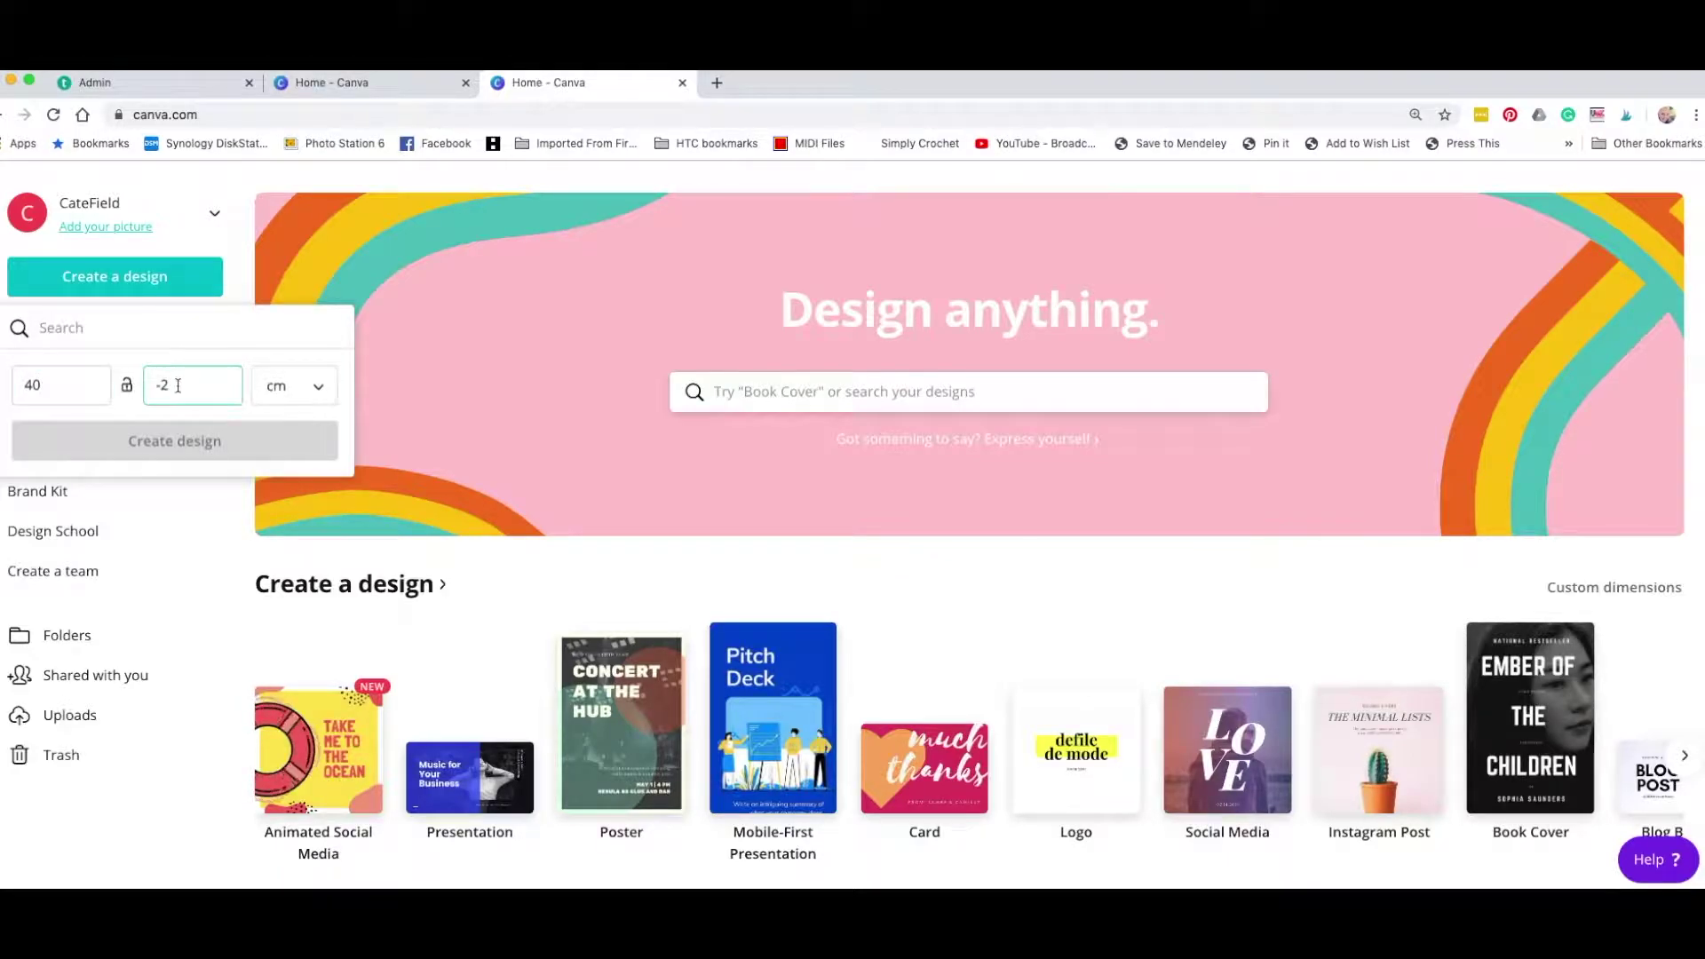
drag(176, 384, 156, 385)
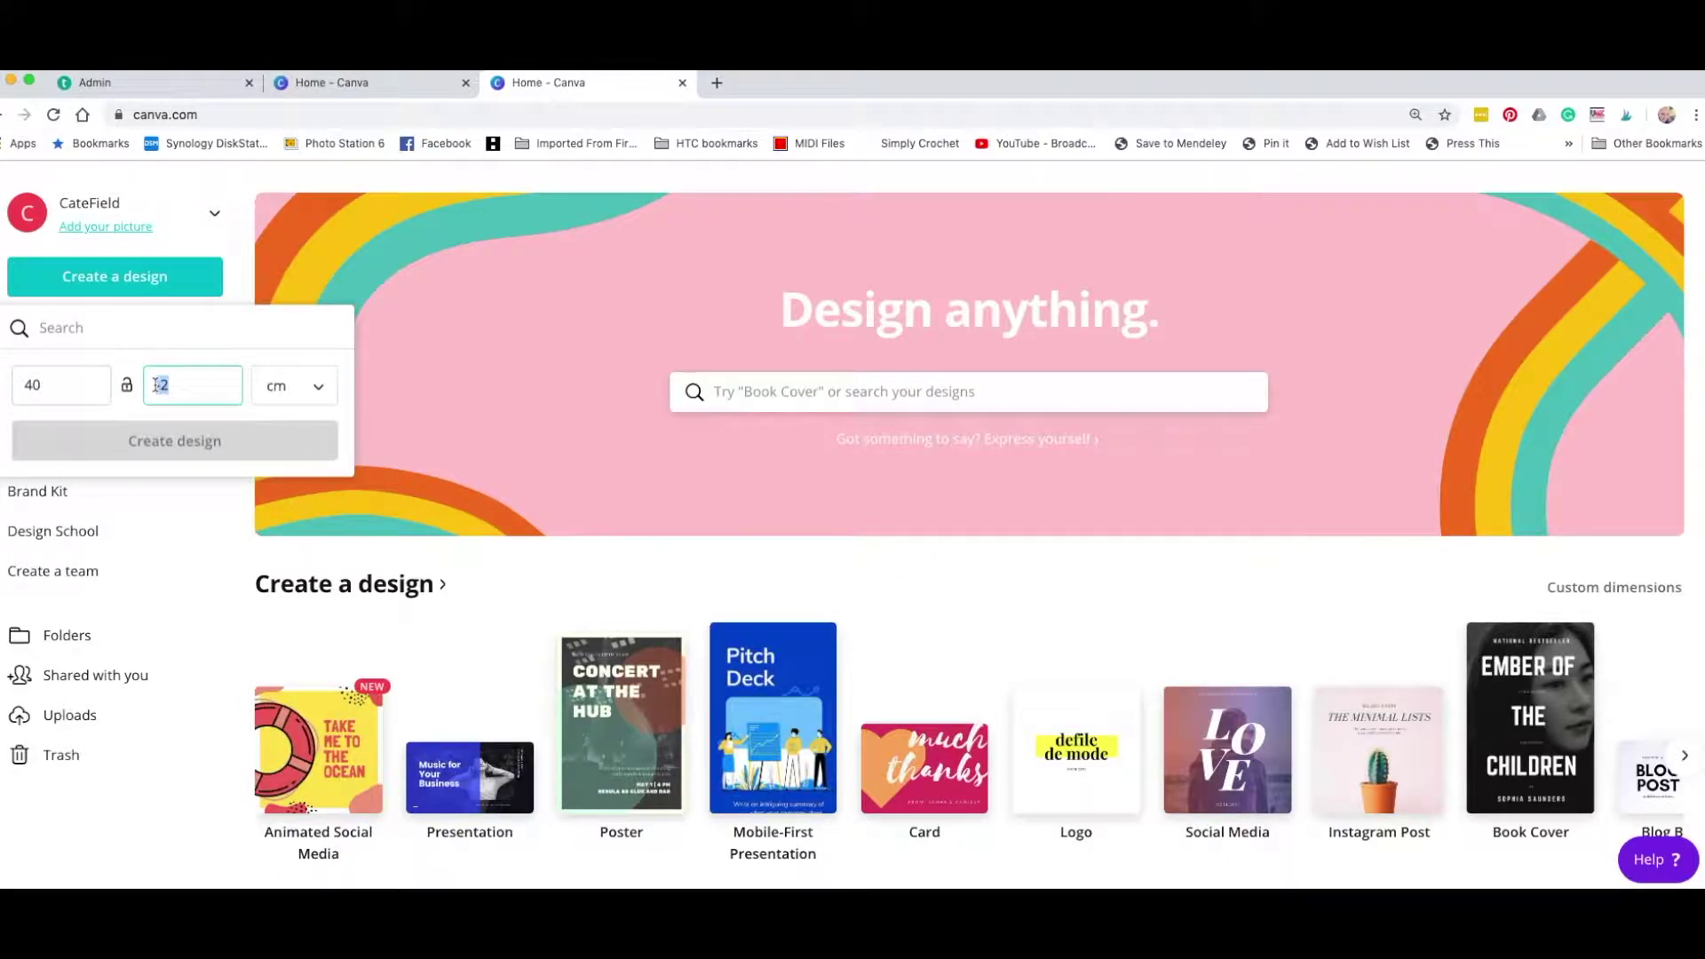
text(40)
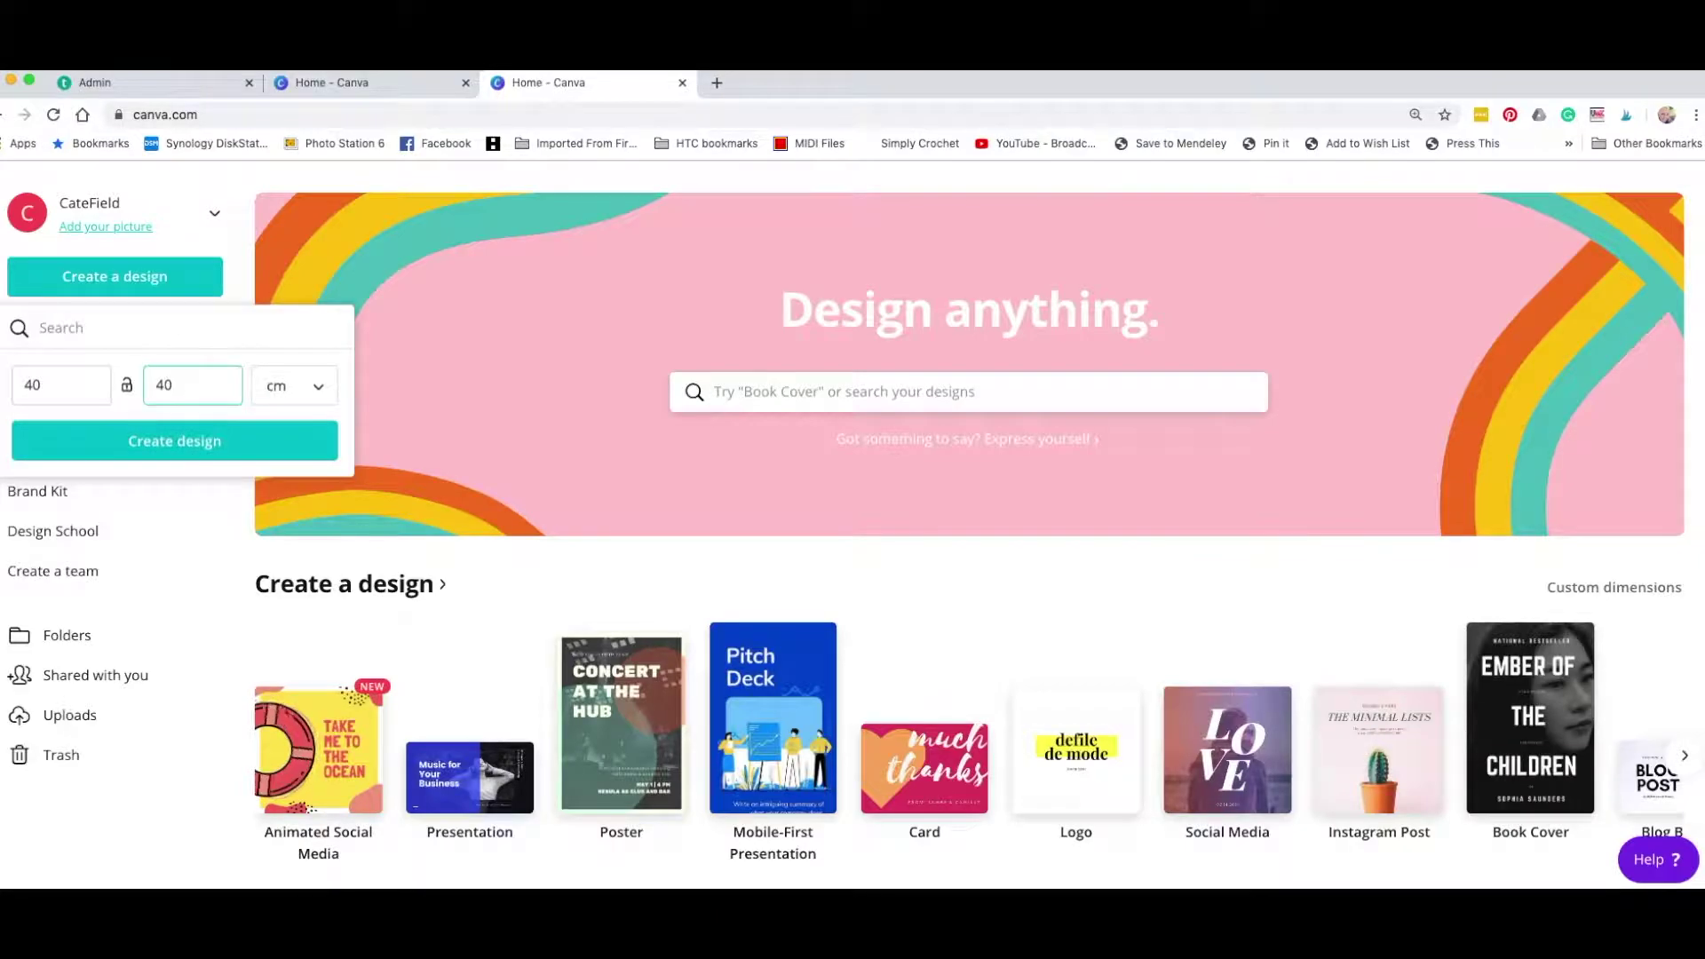
key(BackSpace)
text(2)
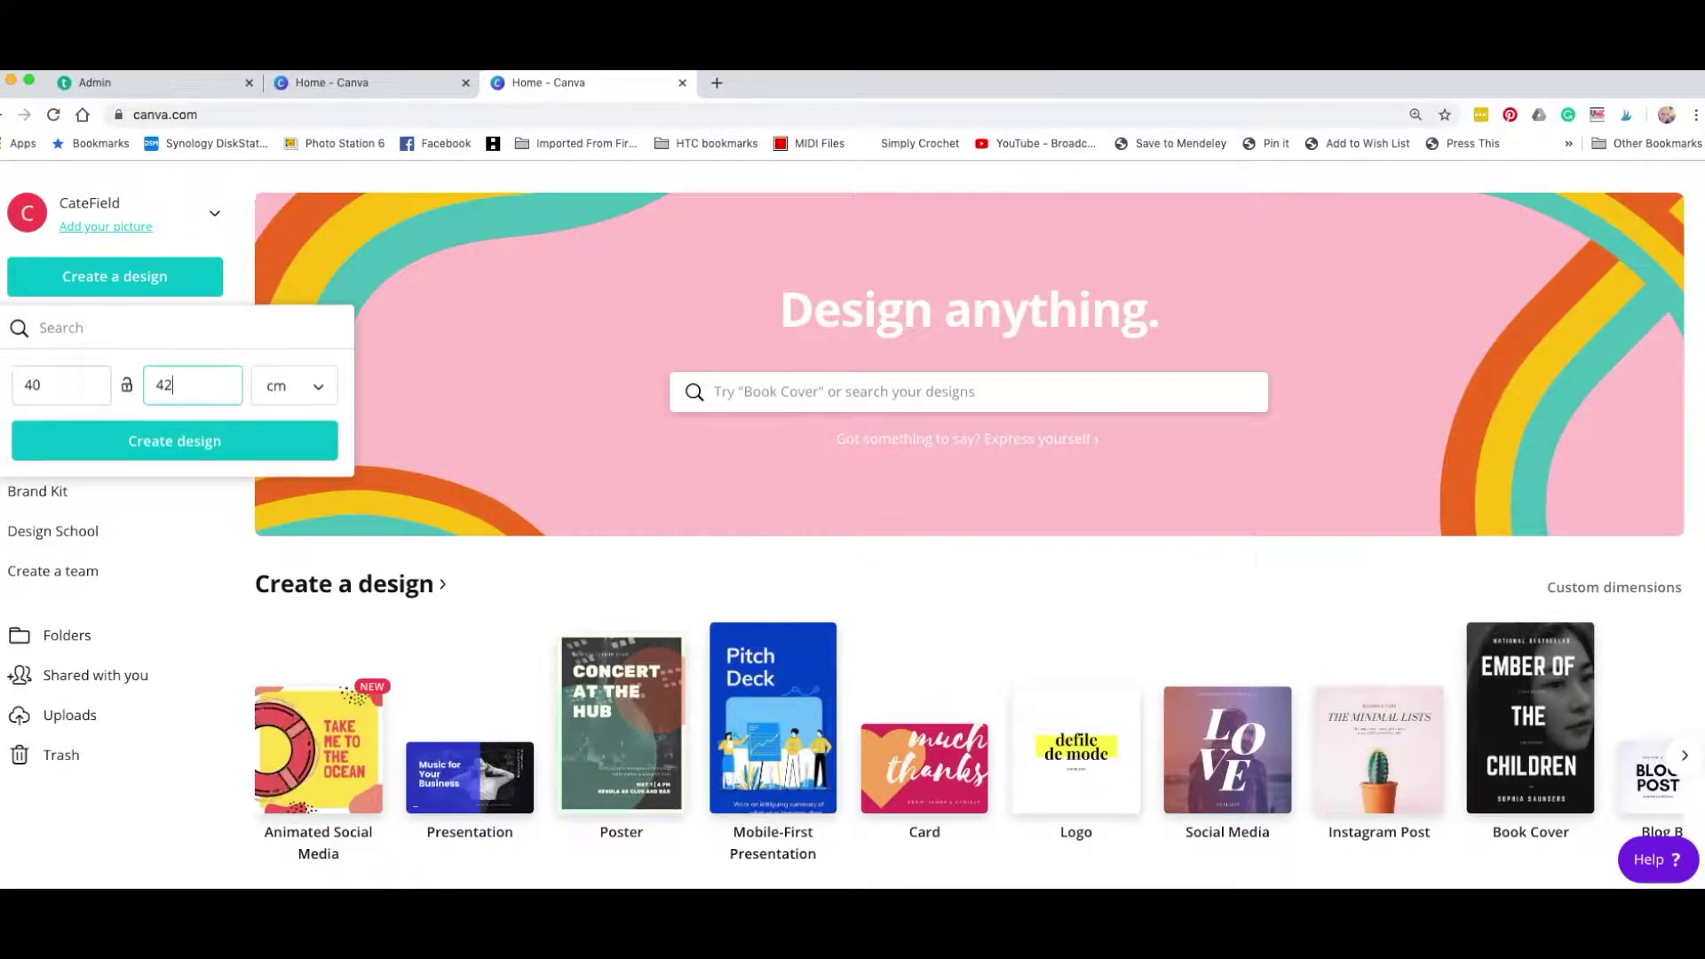
click(171, 449)
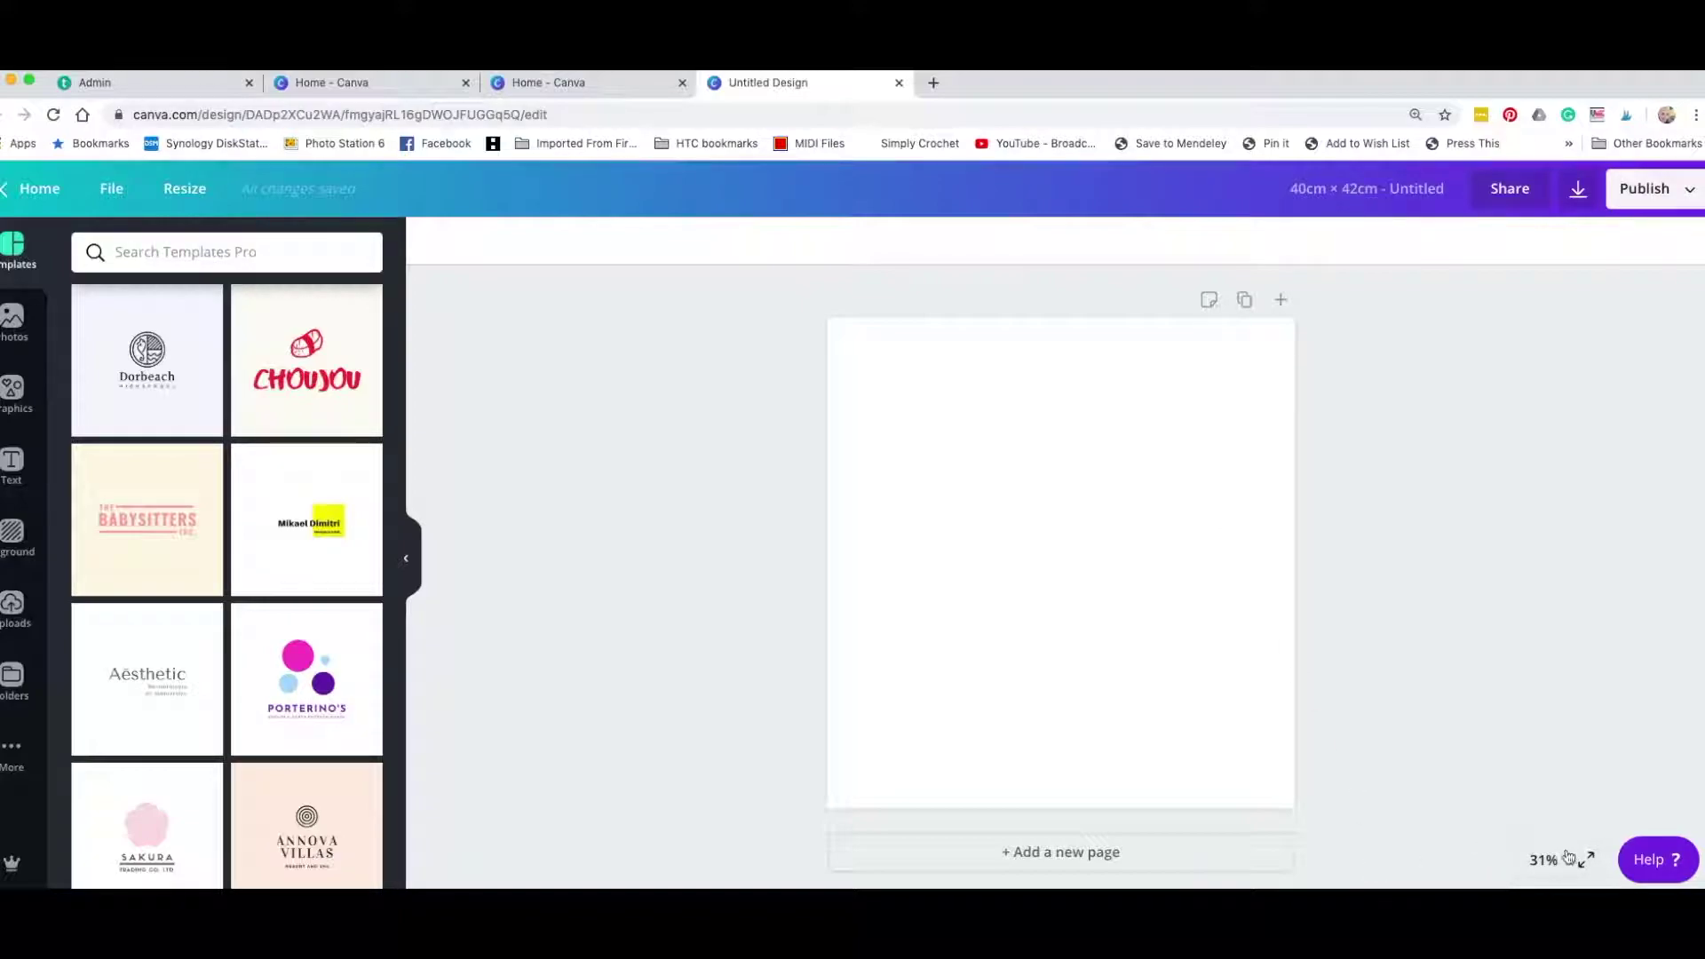
Compare the canvas at different magnifications and set the zoom to 25%
click(1537, 860)
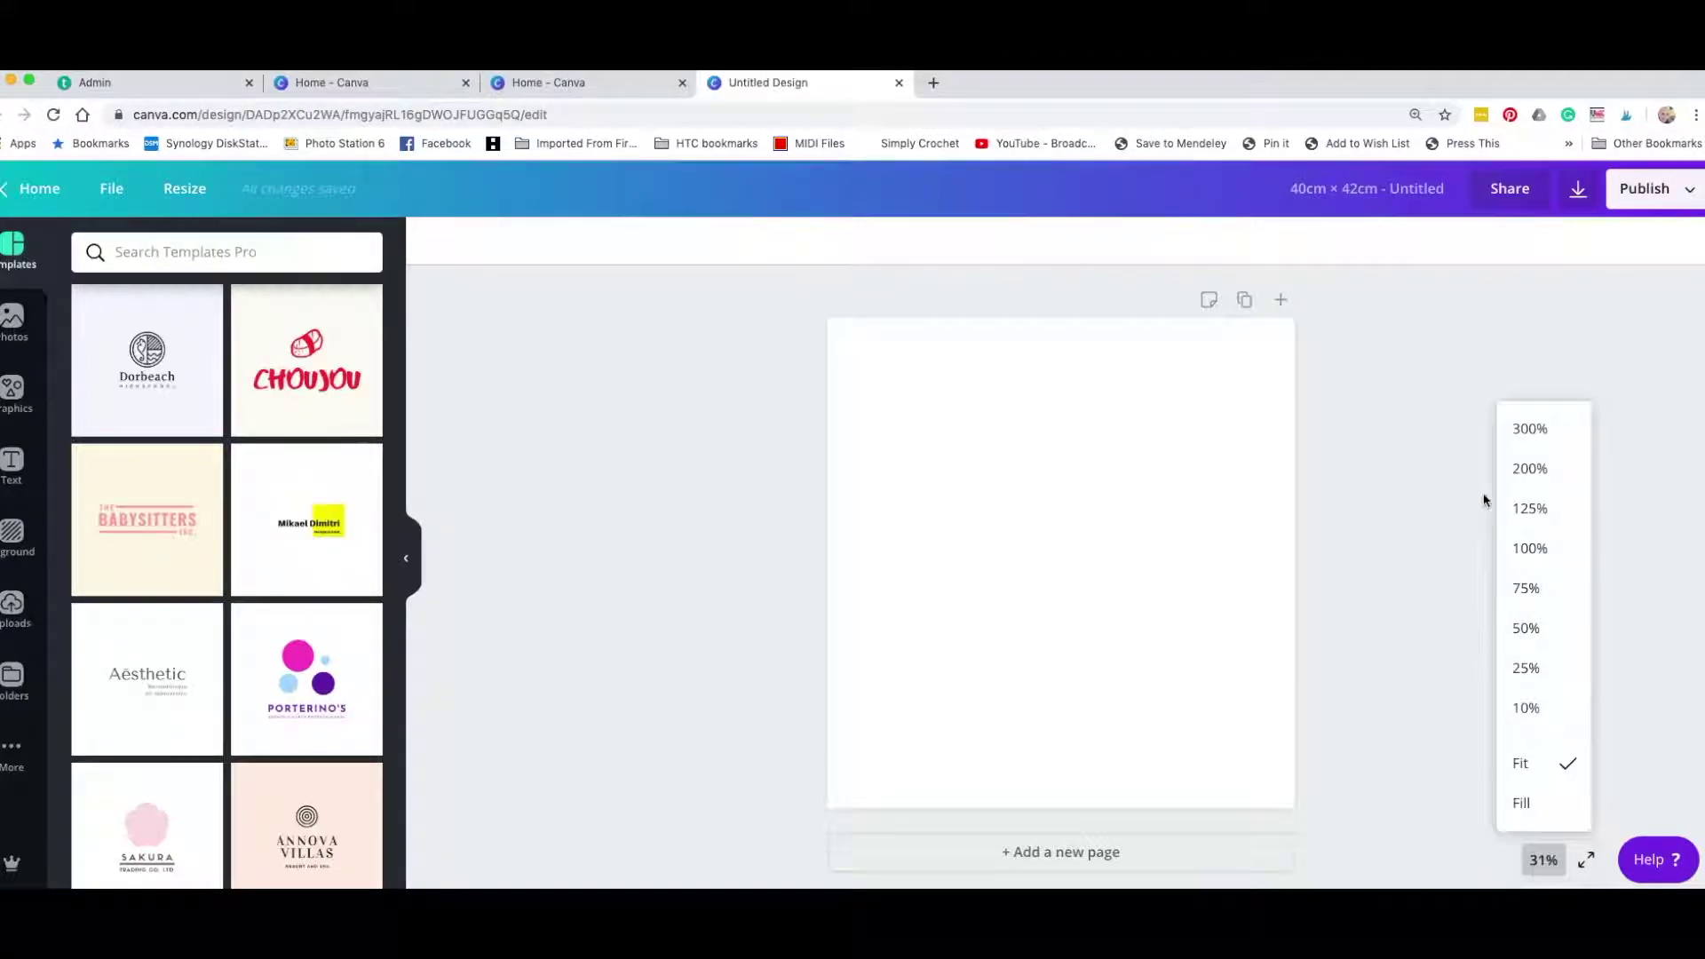
click(1536, 549)
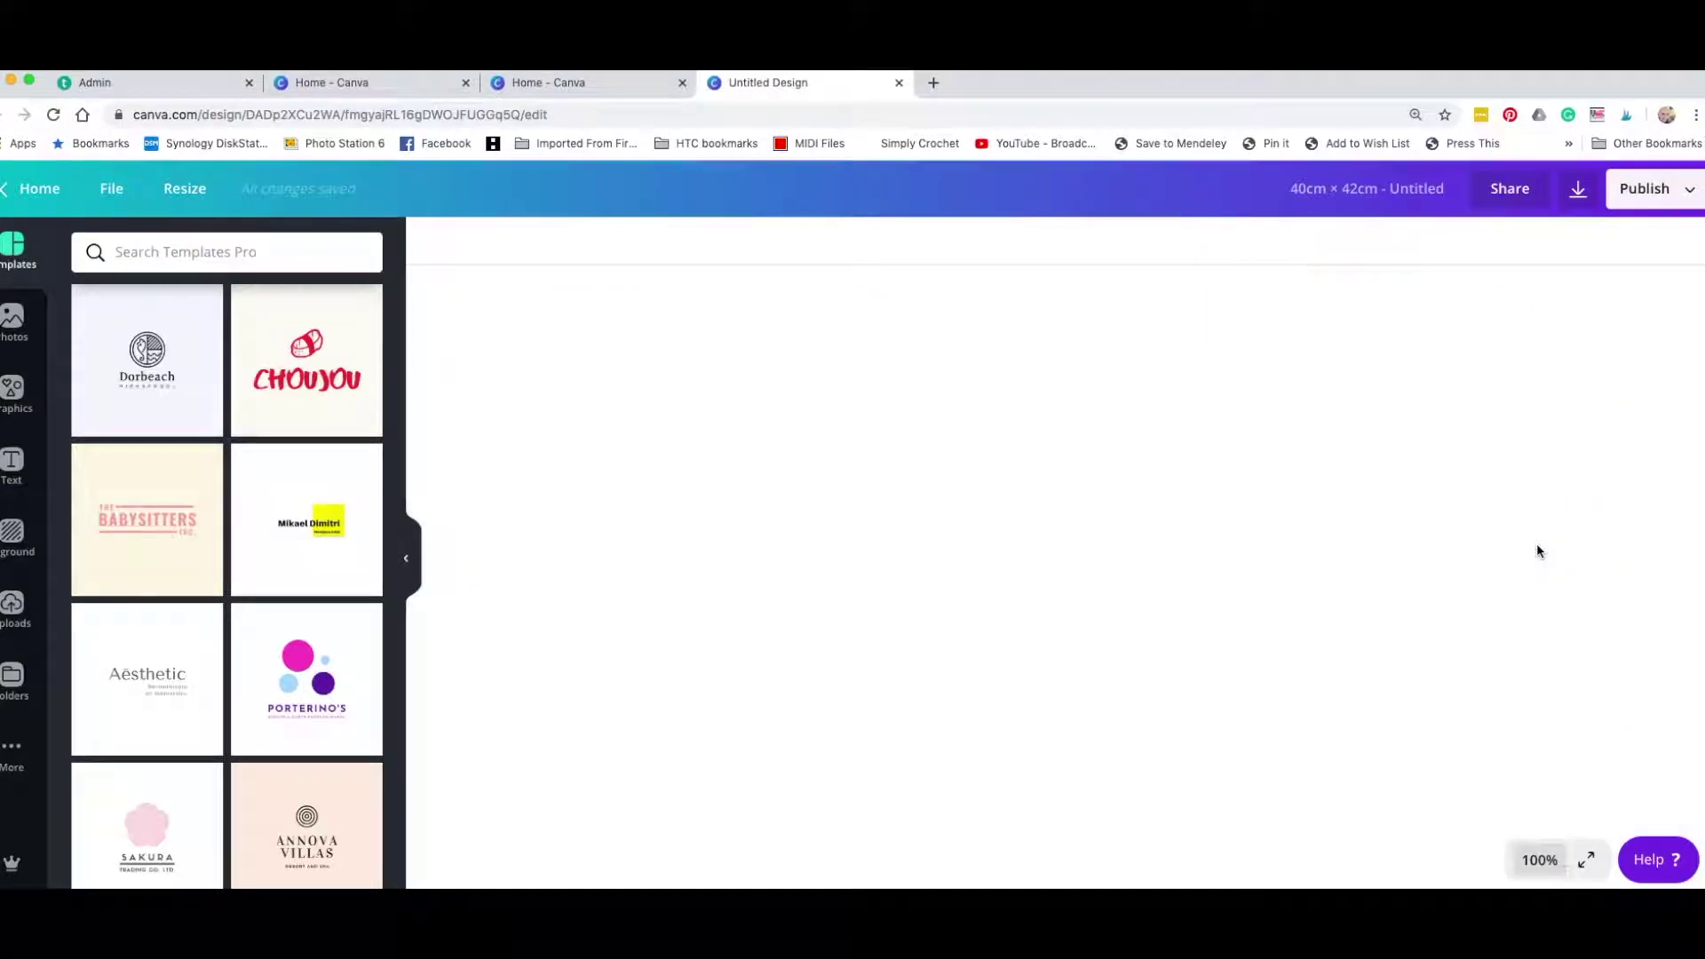
click(1540, 861)
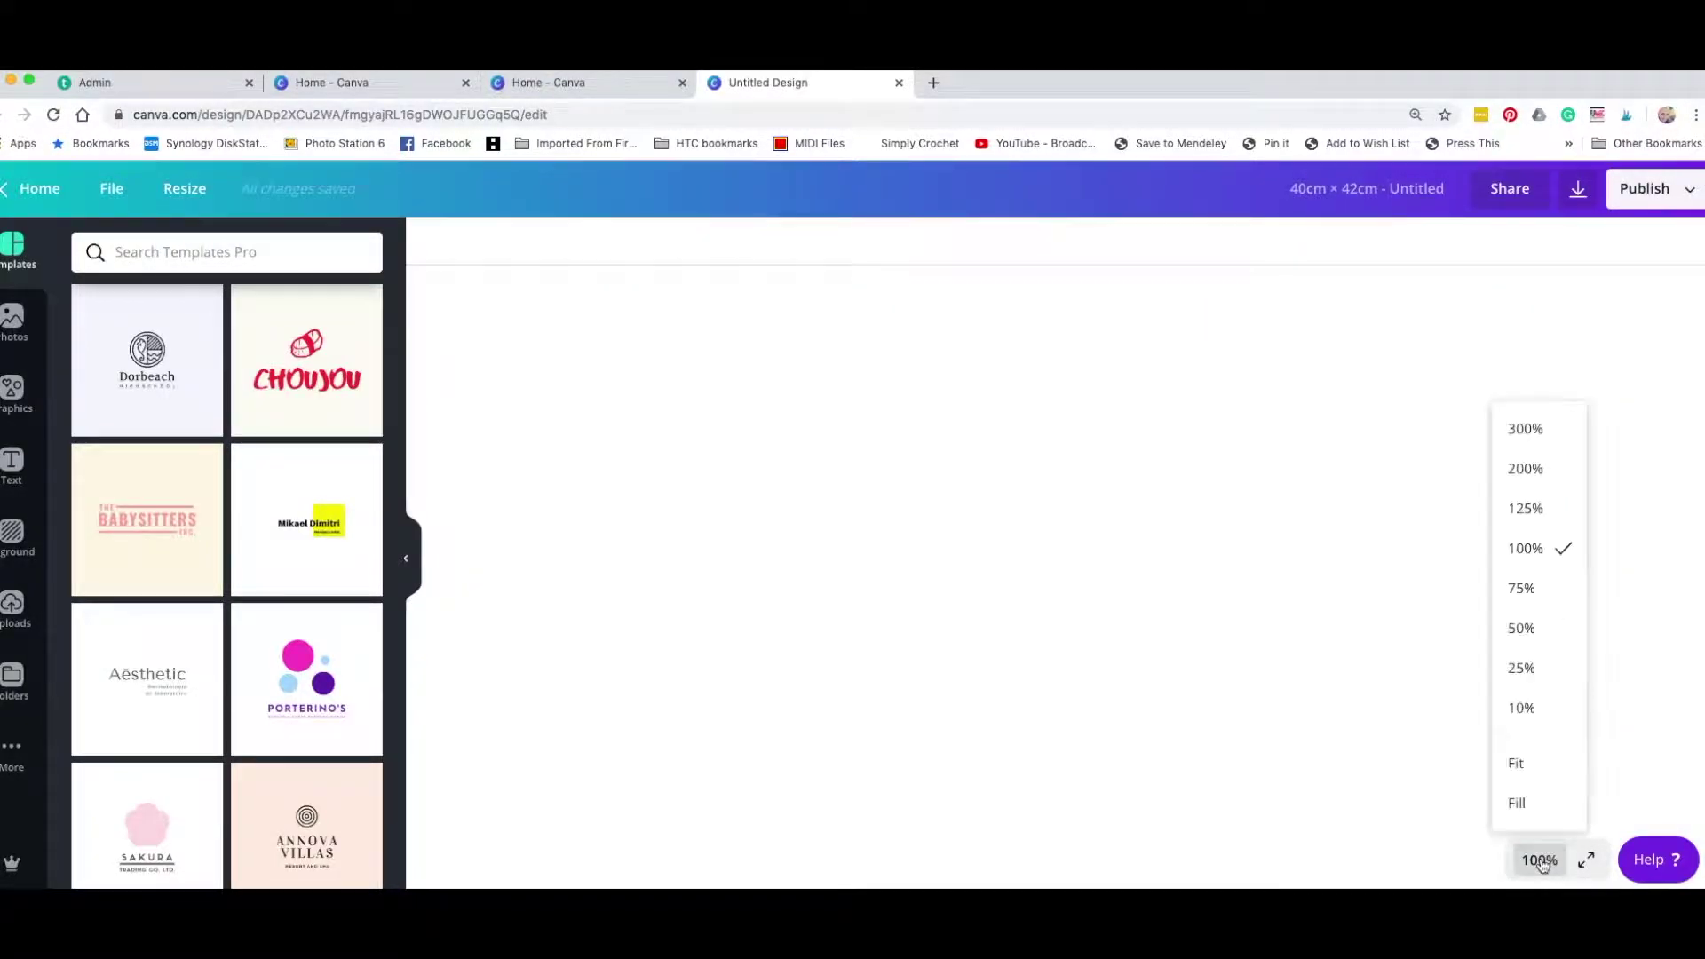
click(1542, 669)
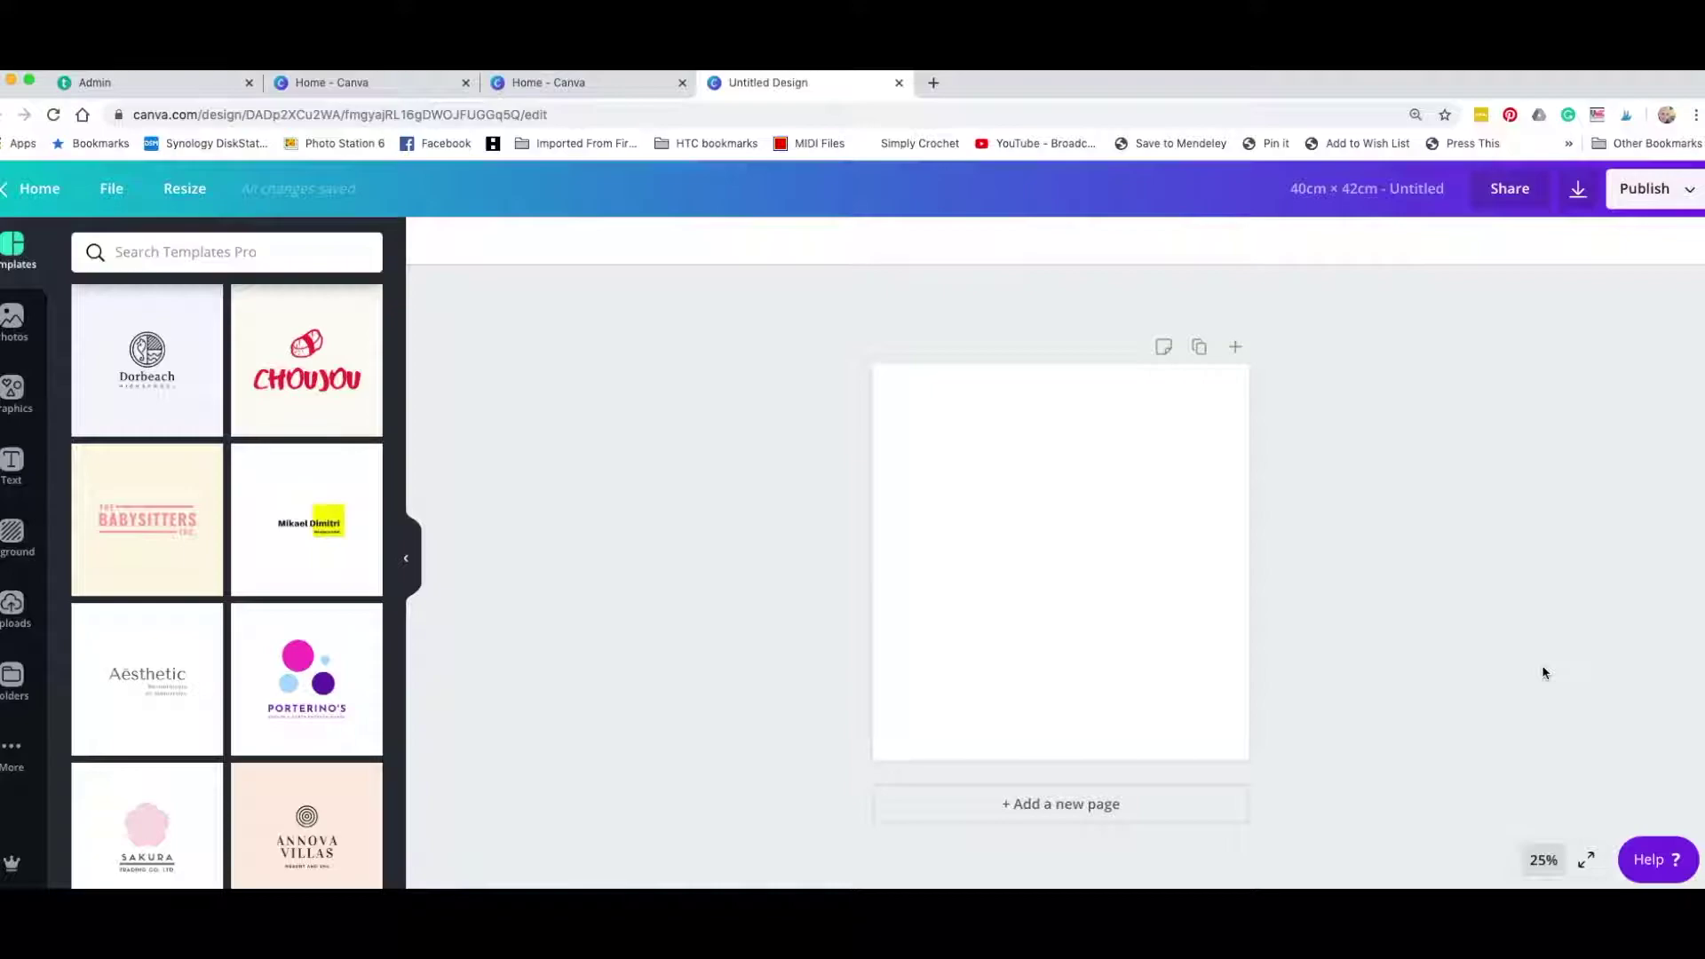
click(1543, 859)
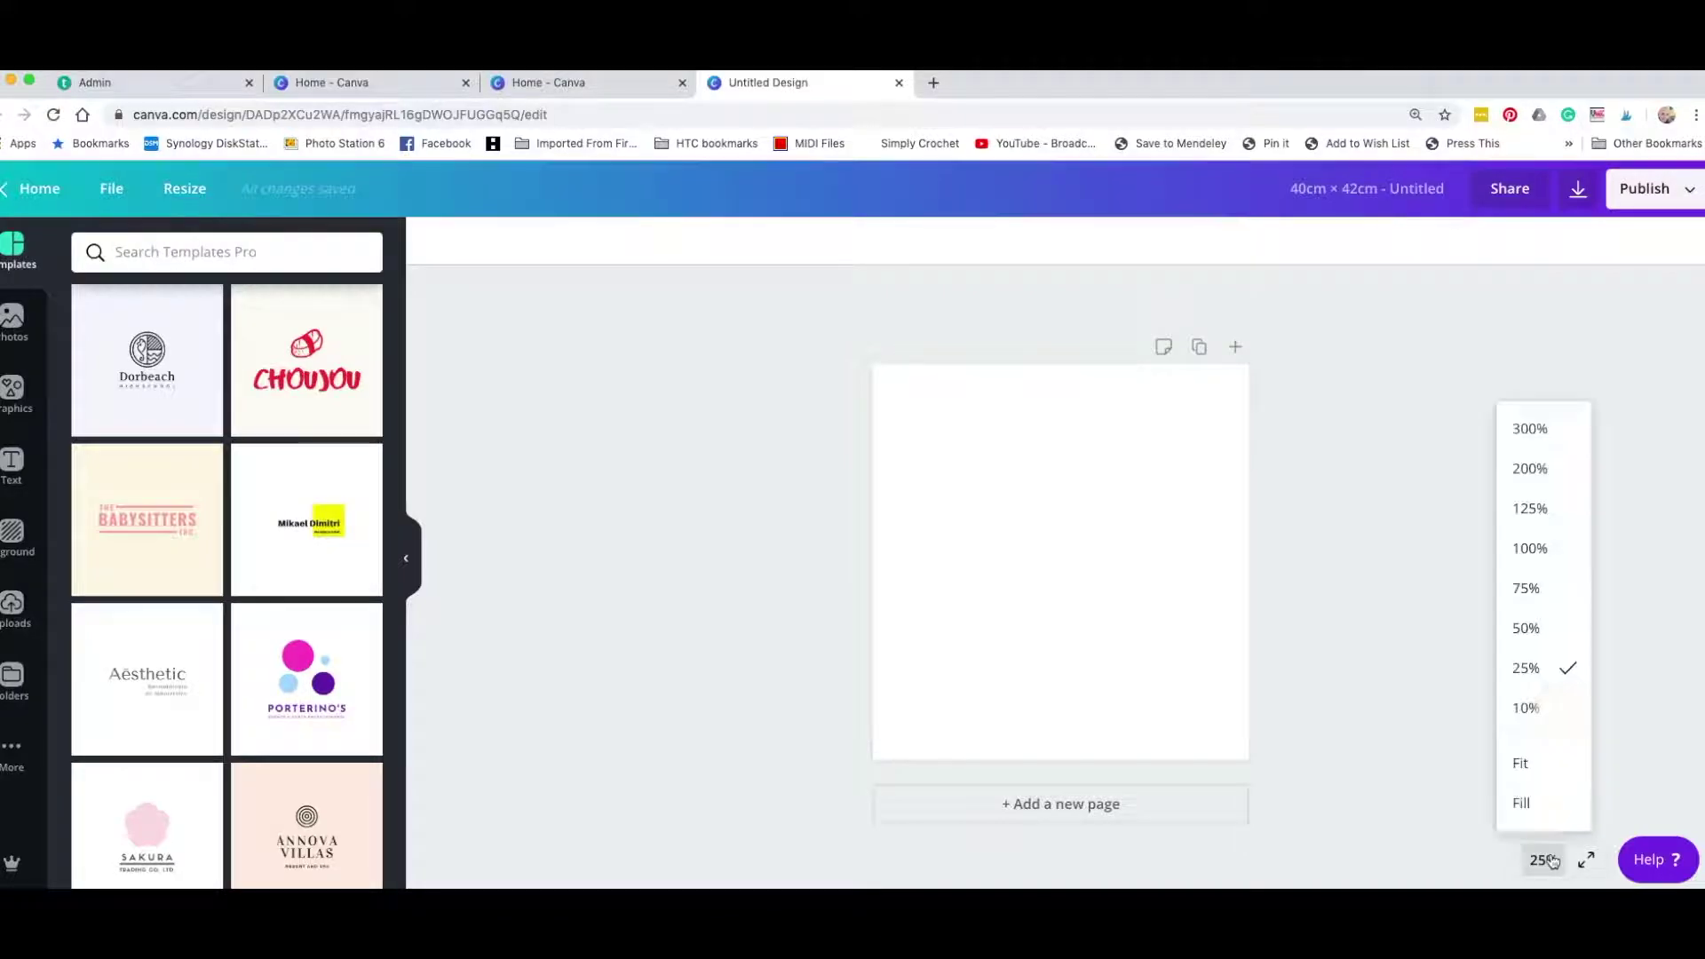
click(1557, 637)
click(1547, 860)
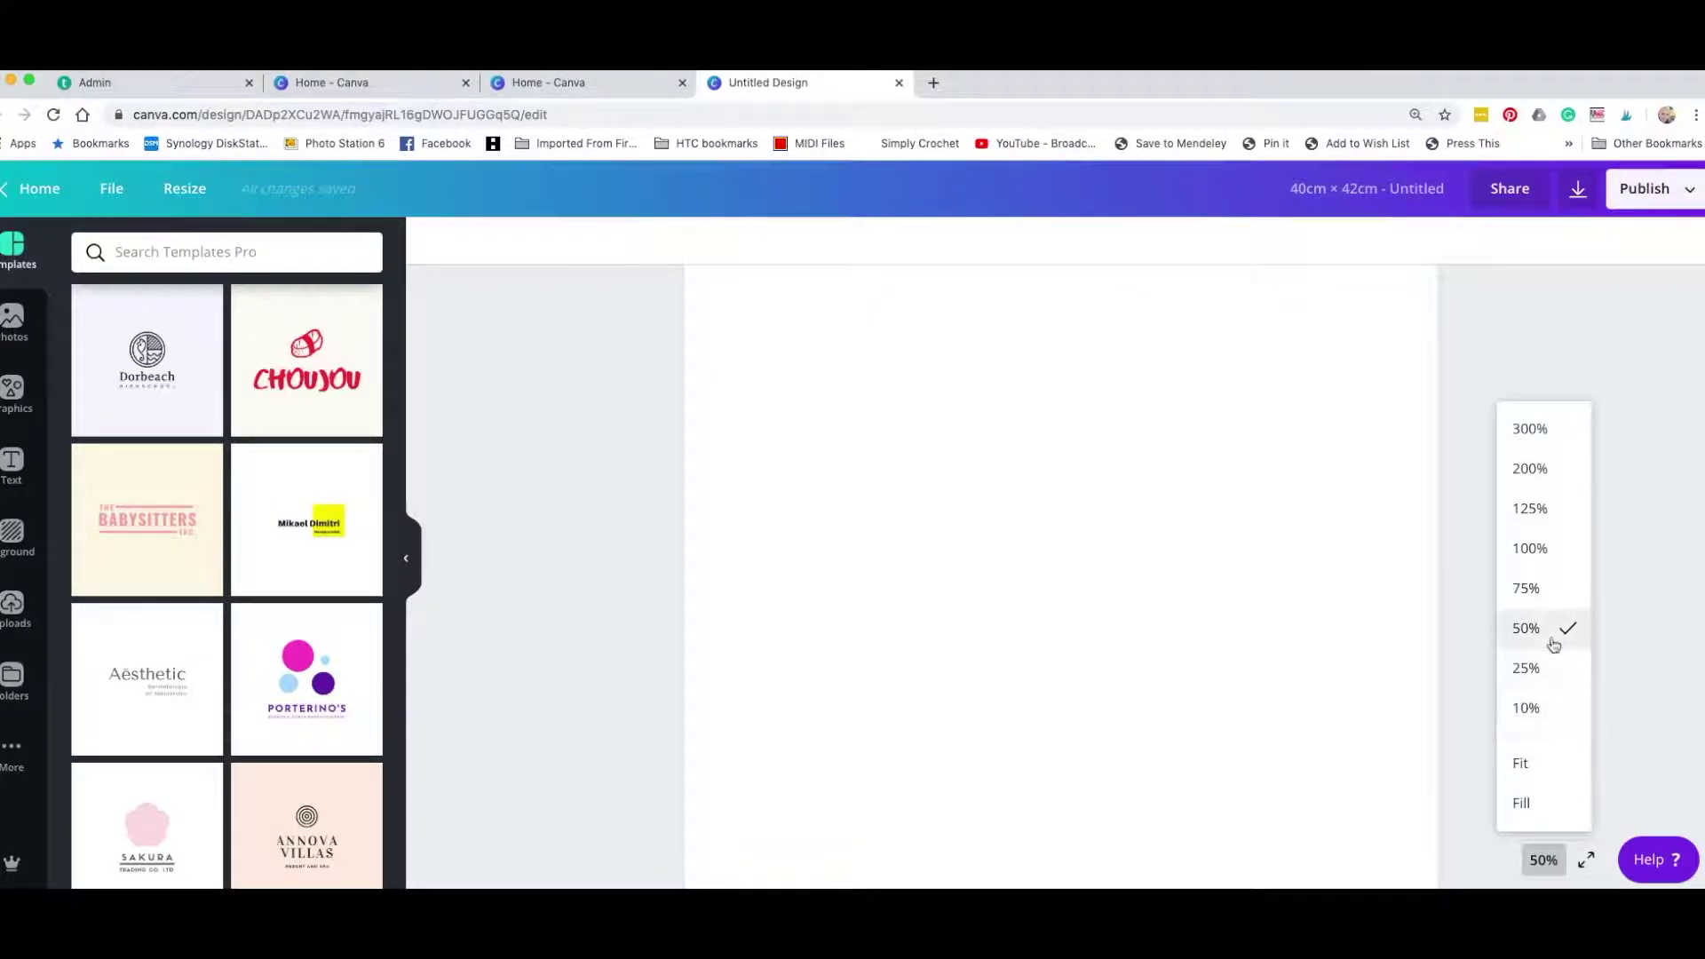
click(1544, 667)
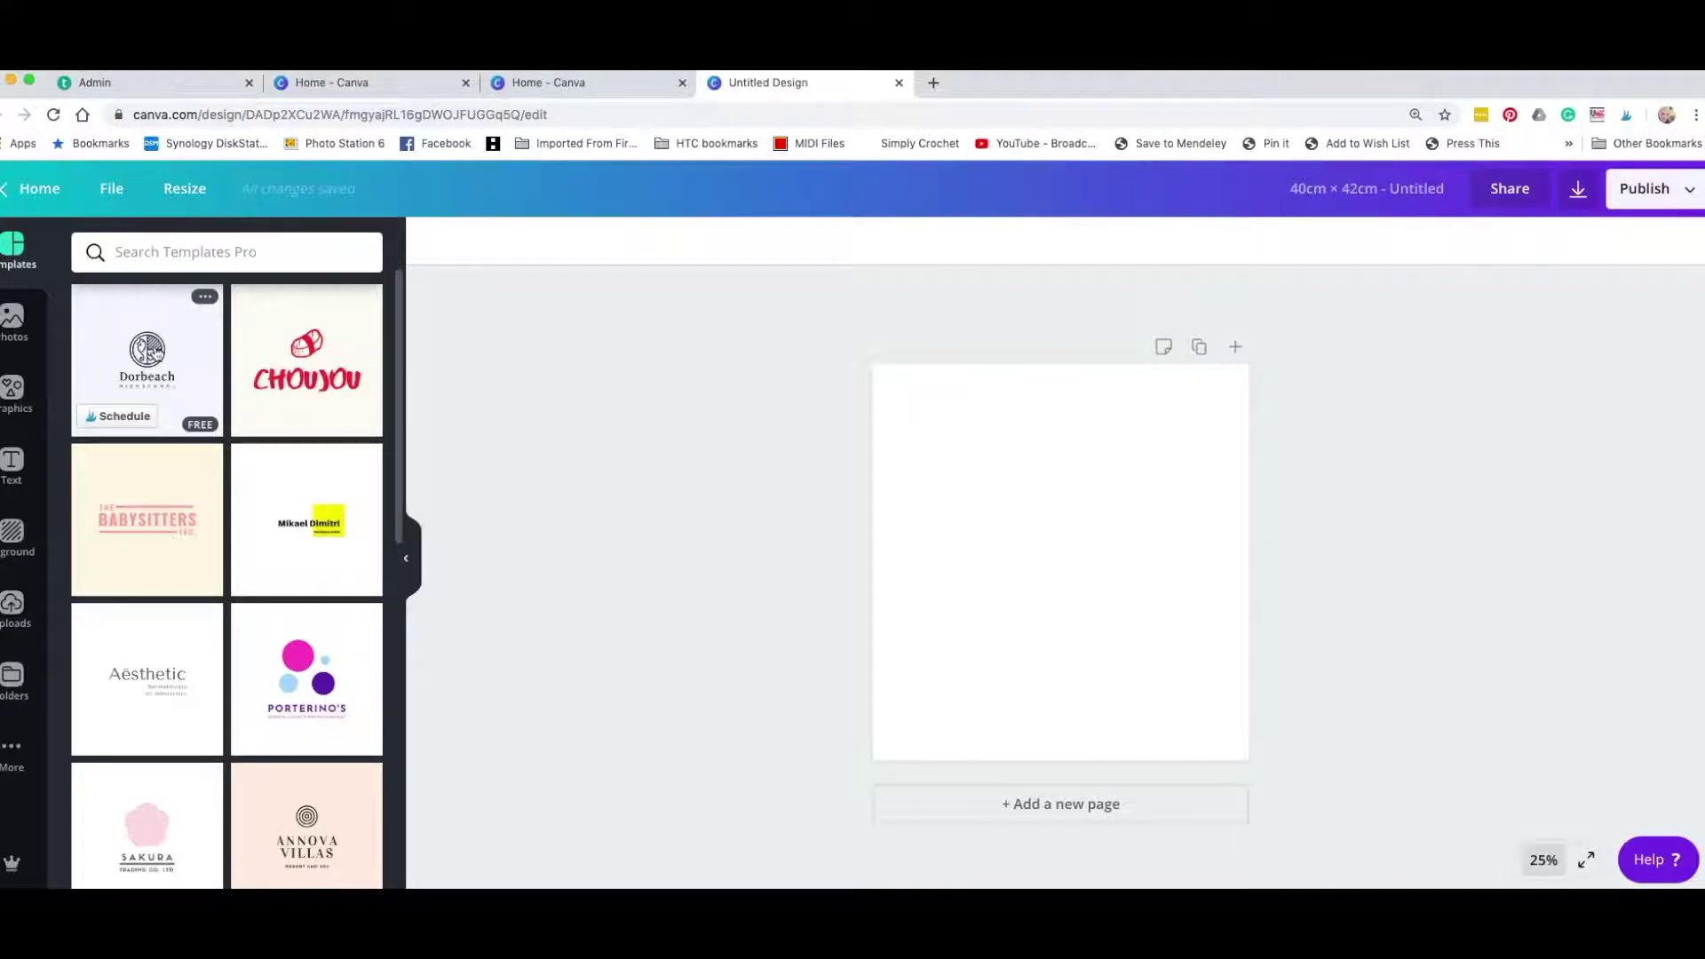
Search the stock photos for "cat", then place the free grey-and-white cat photo on the page and delete it
click(12, 318)
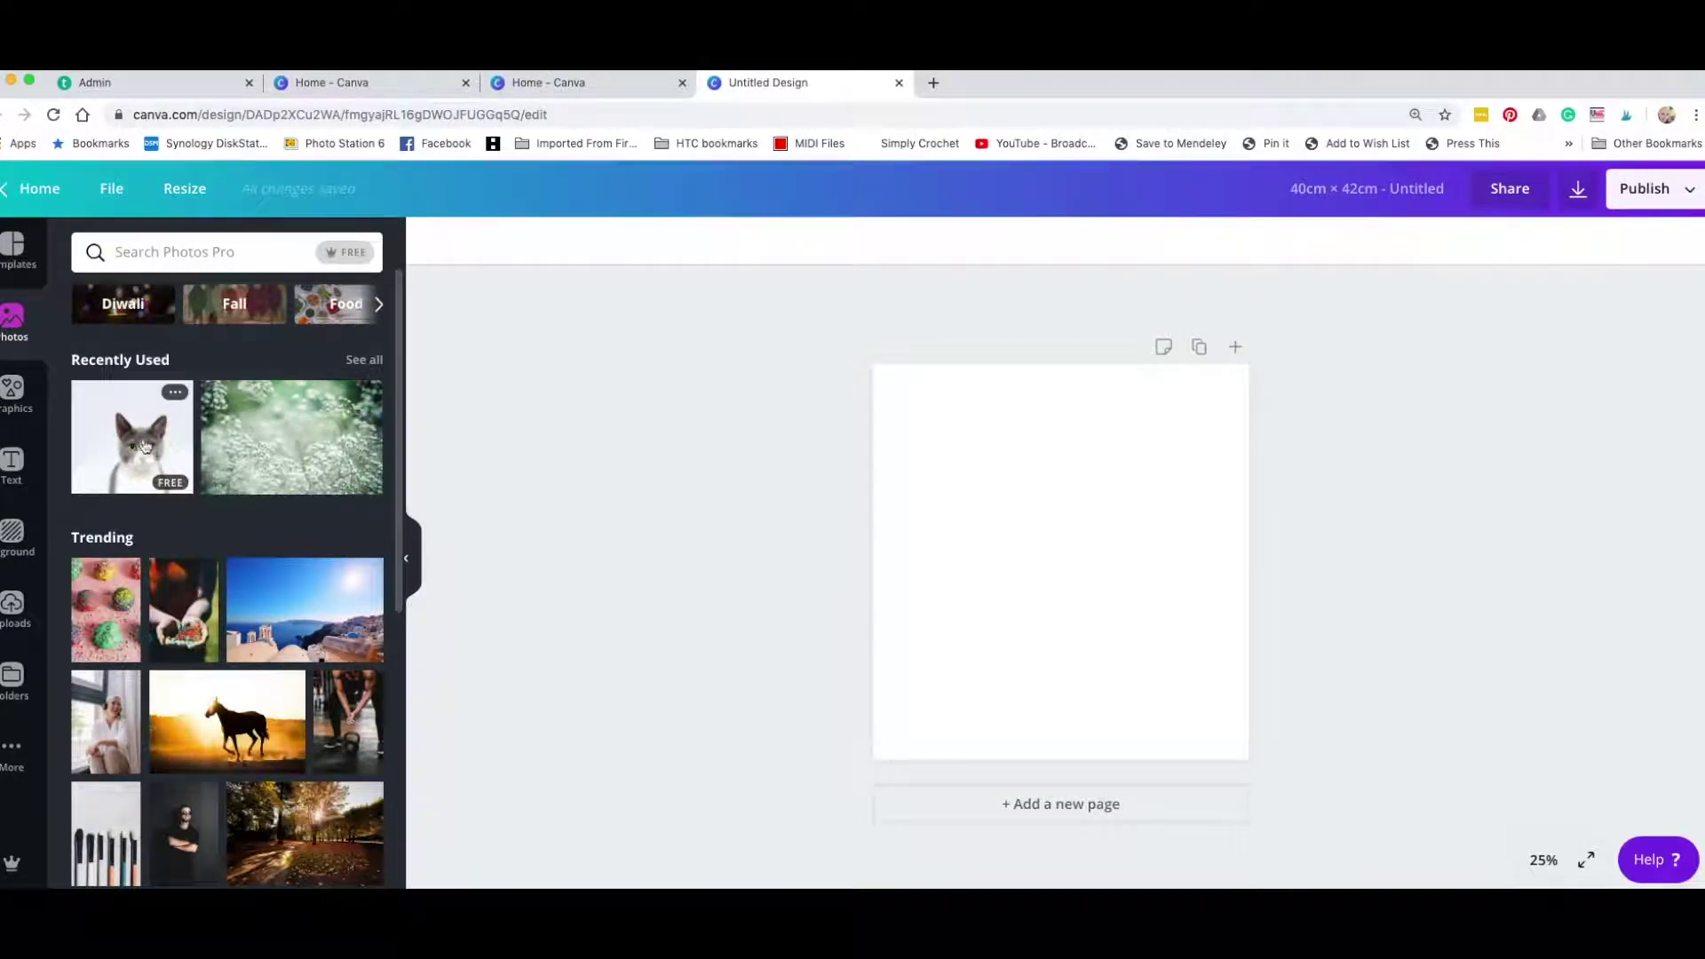
click(228, 252)
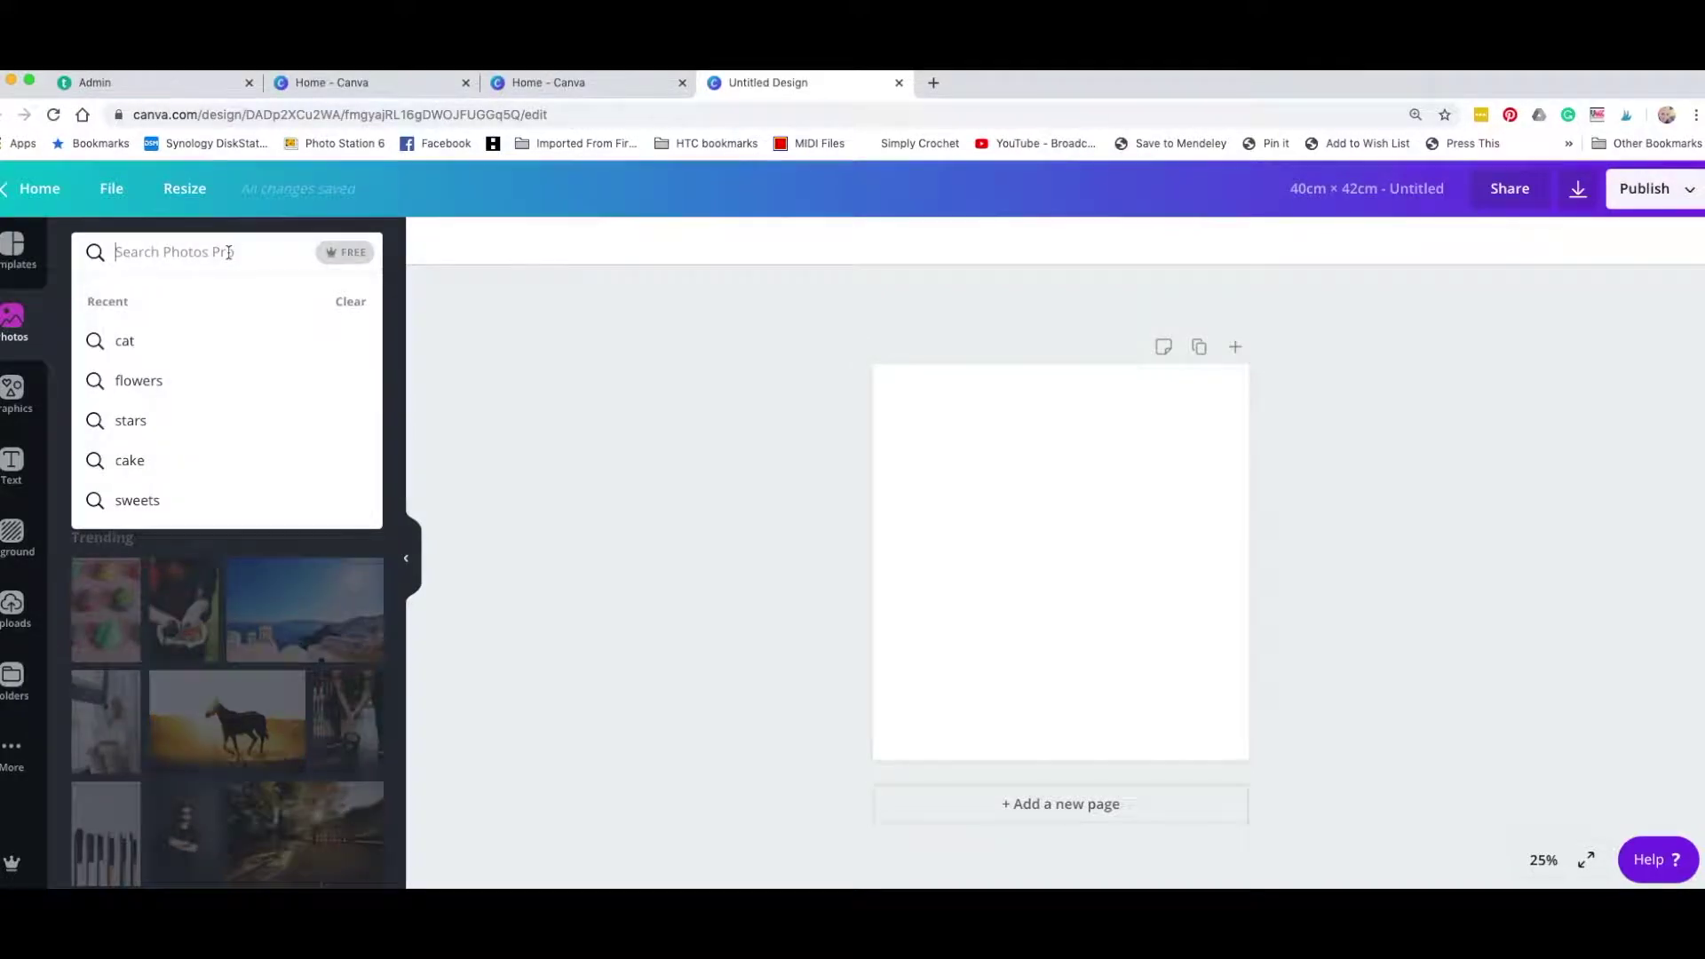
click(140, 344)
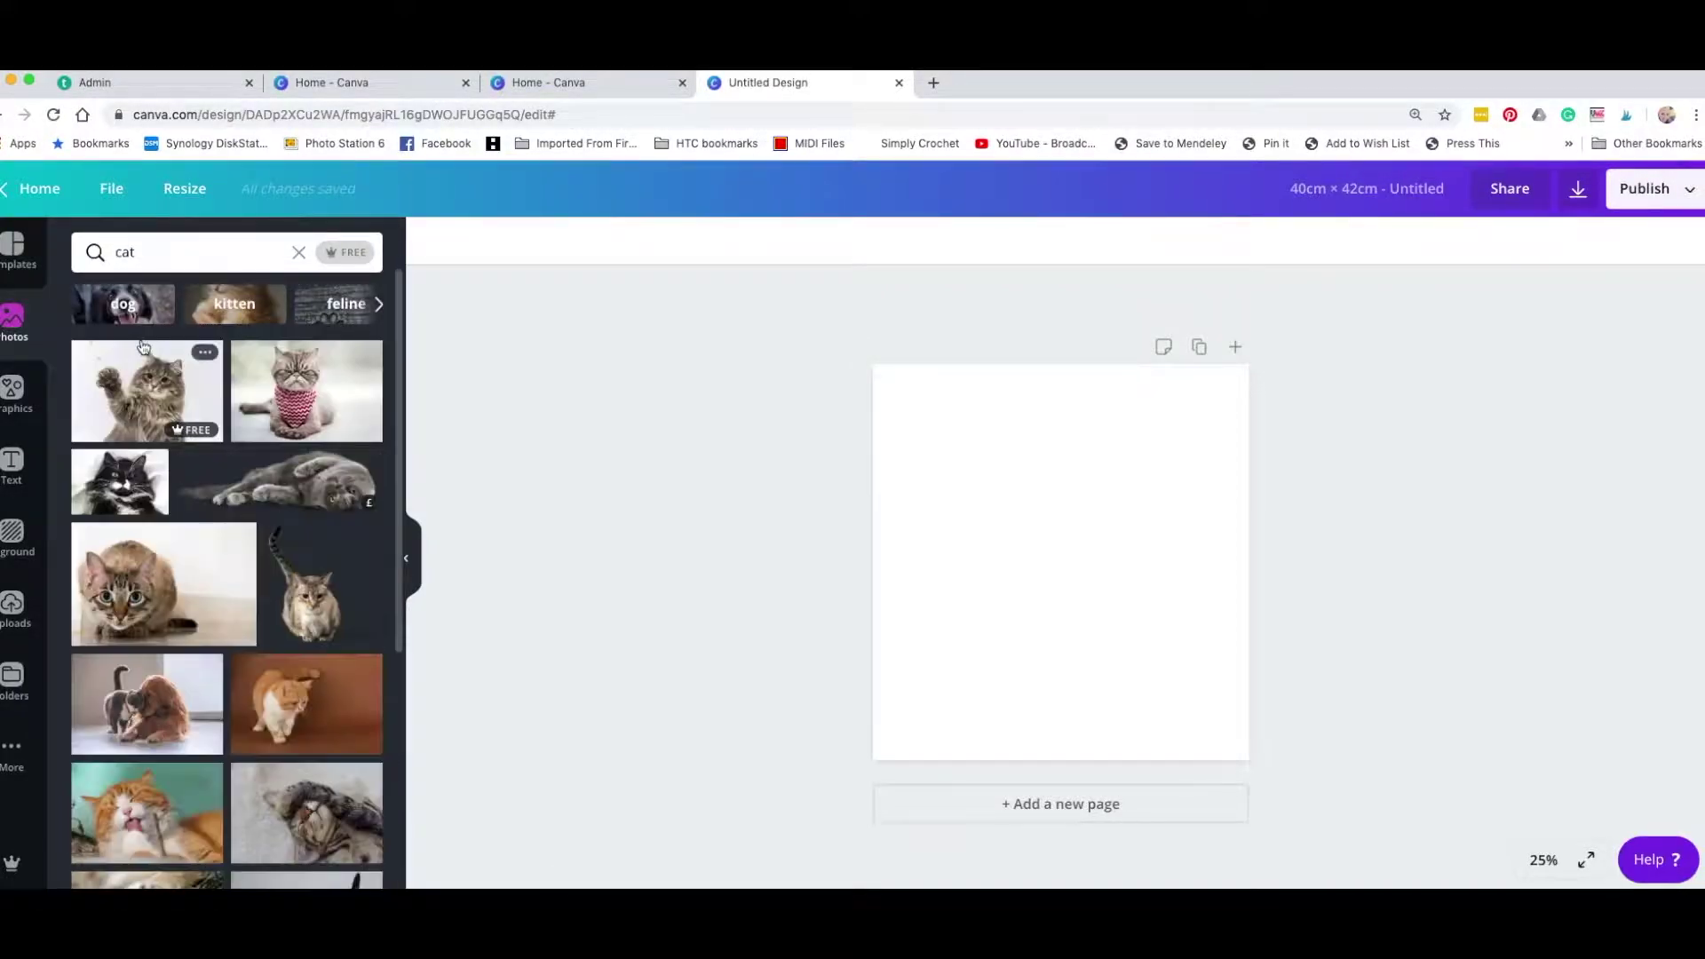
scroll(311, 489, down, 10)
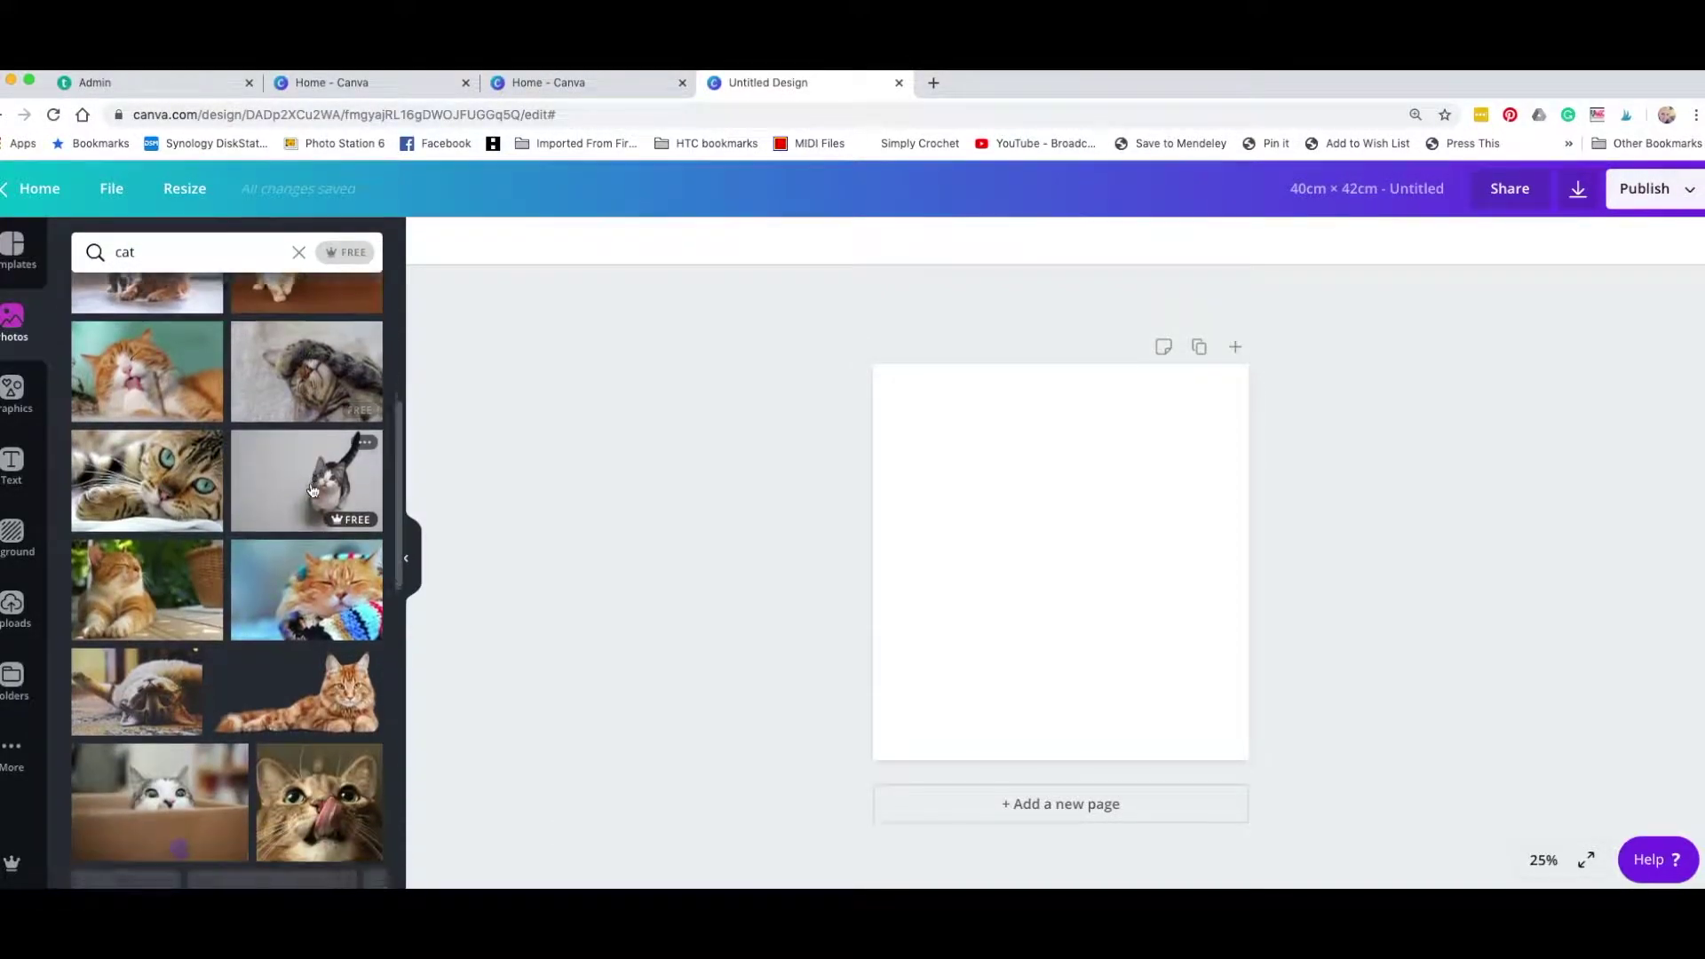
scroll(311, 489, down, 10)
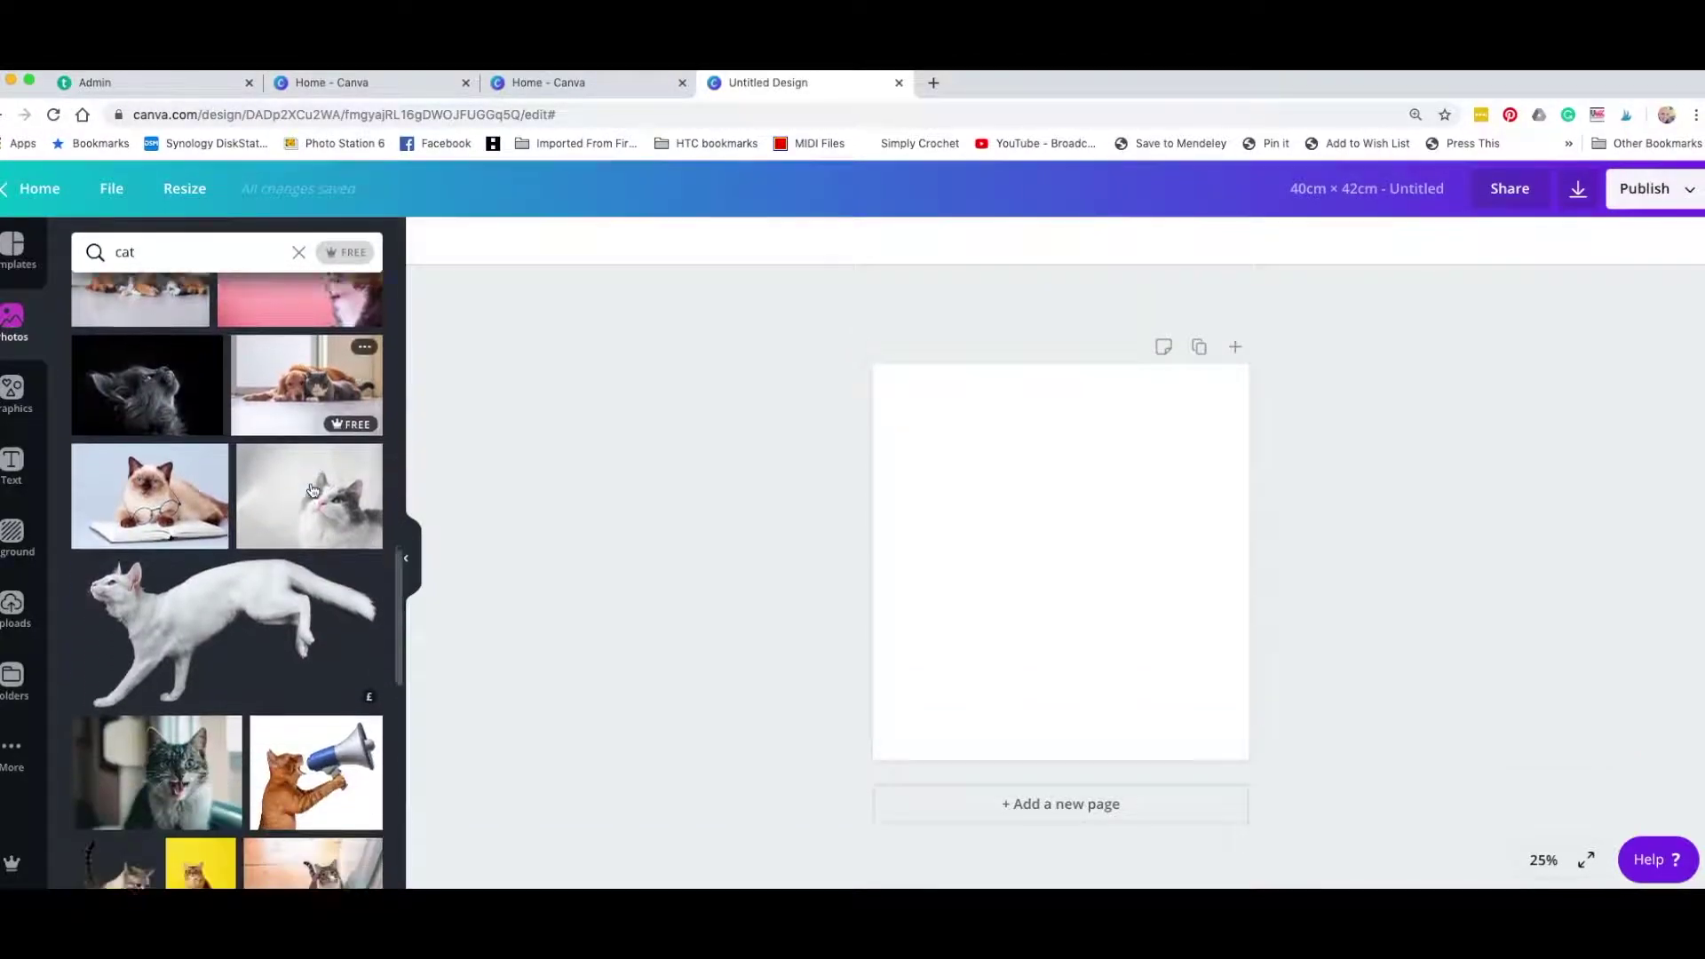
scroll(312, 489, down, 10)
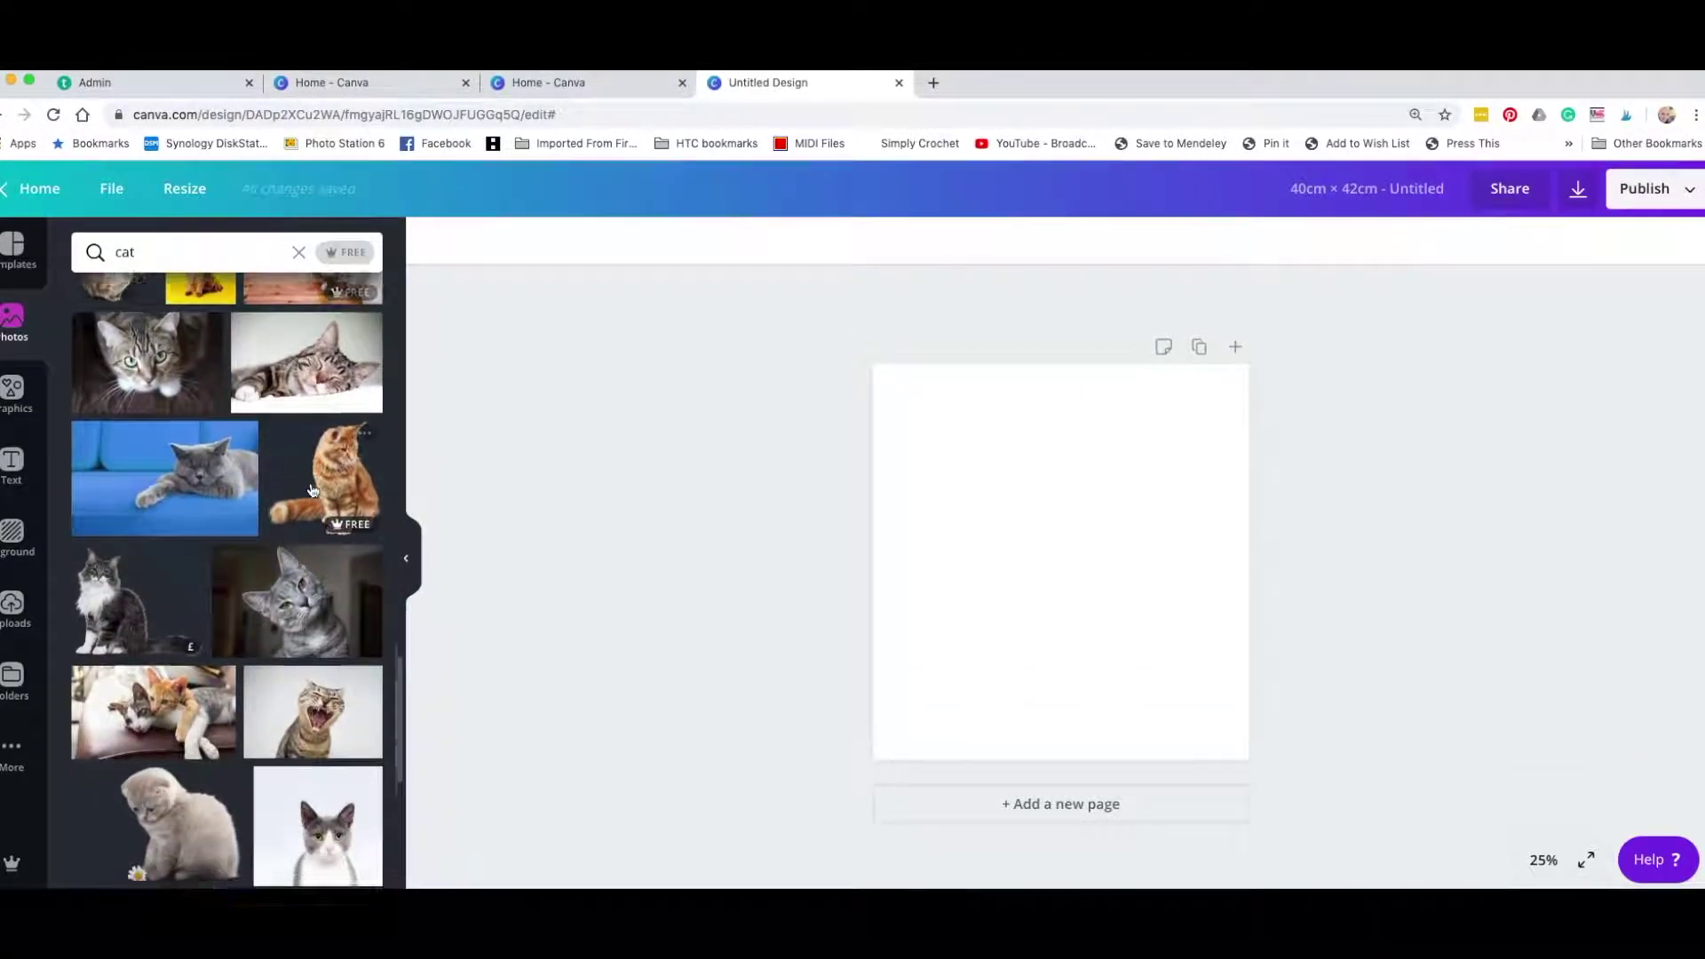
scroll(313, 490, down, 1)
mouse_move(311, 561)
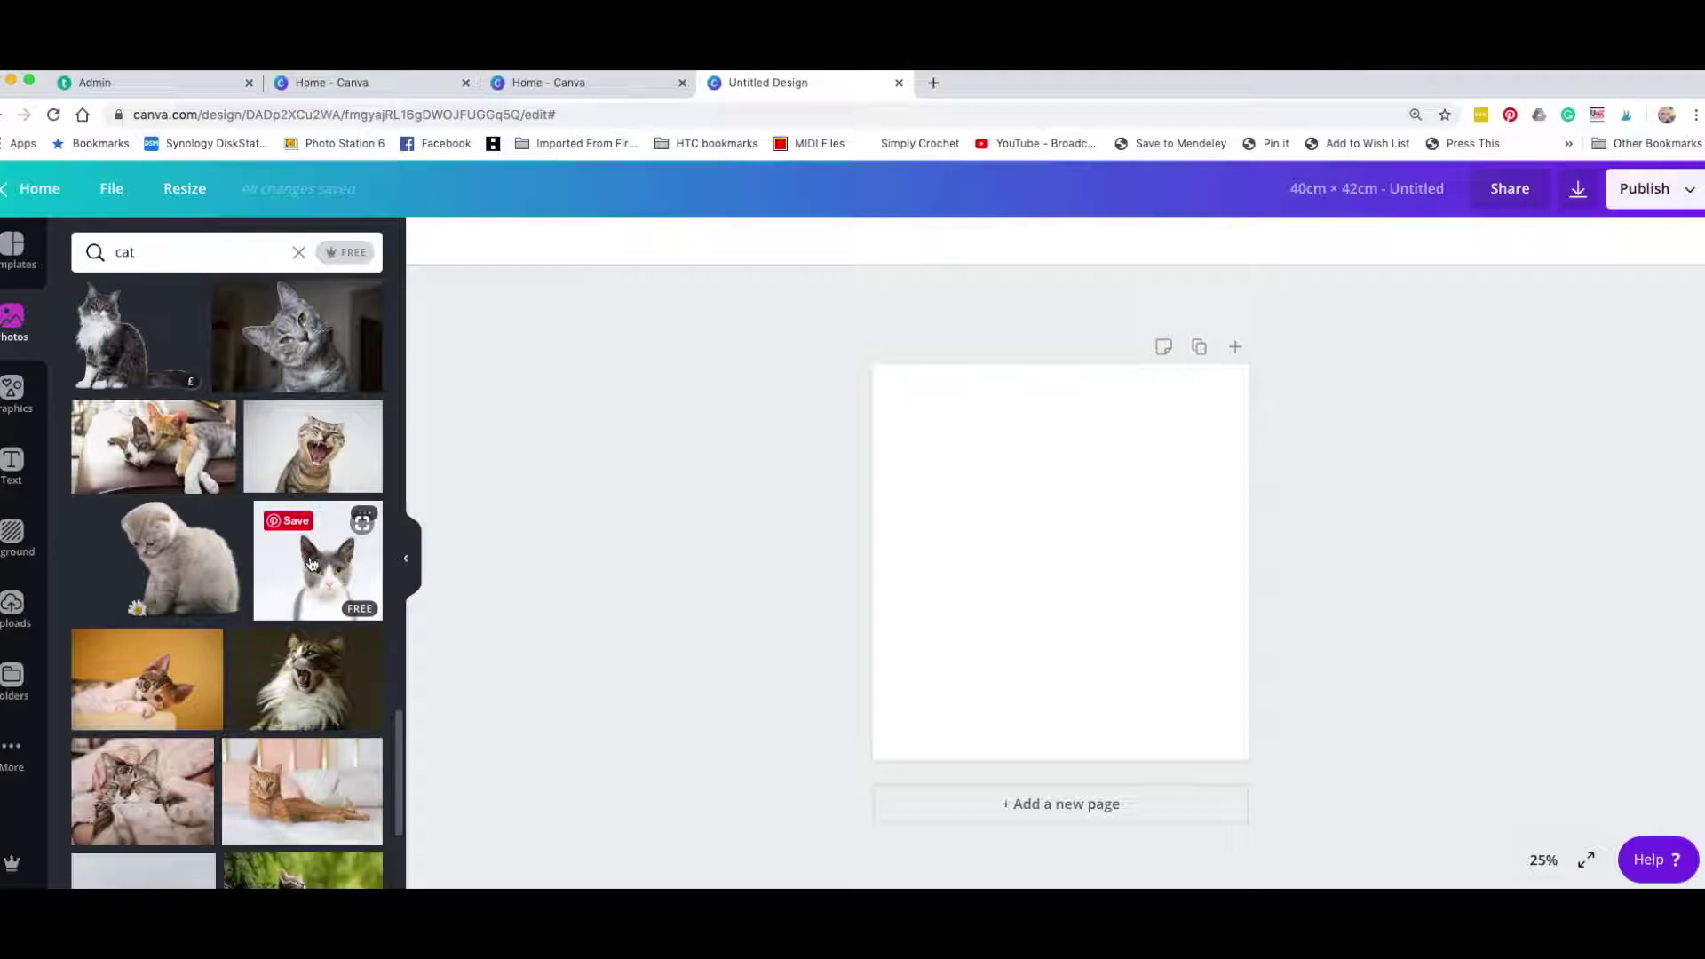
click(311, 562)
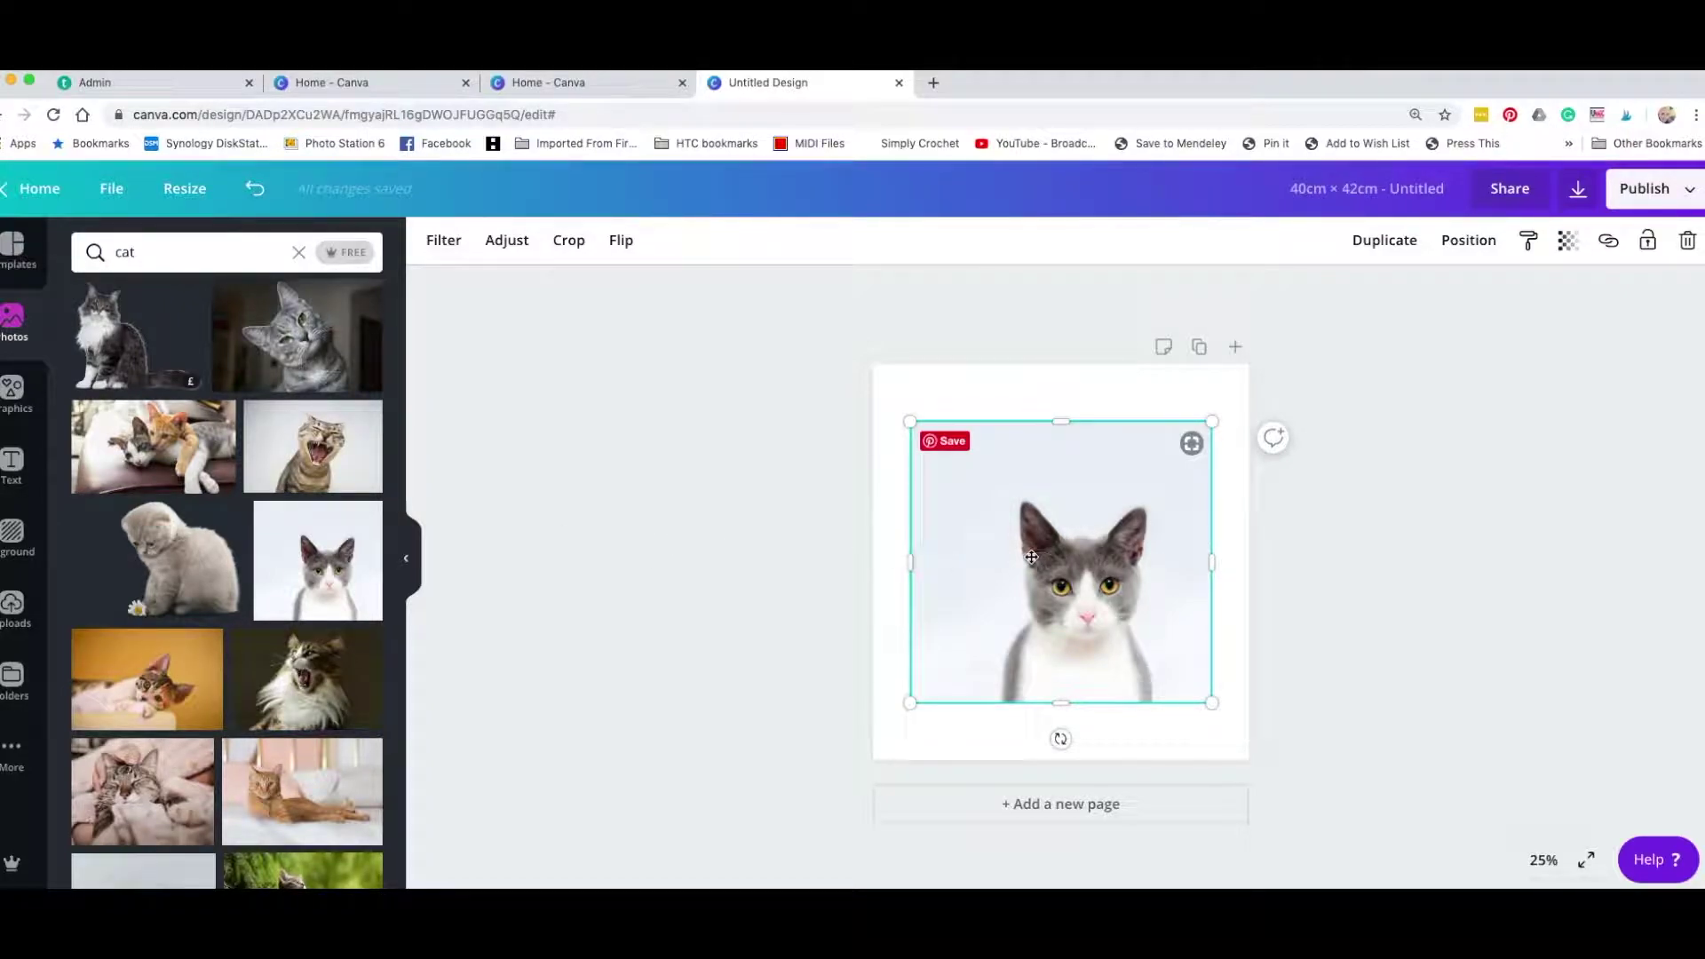
key(Delete)
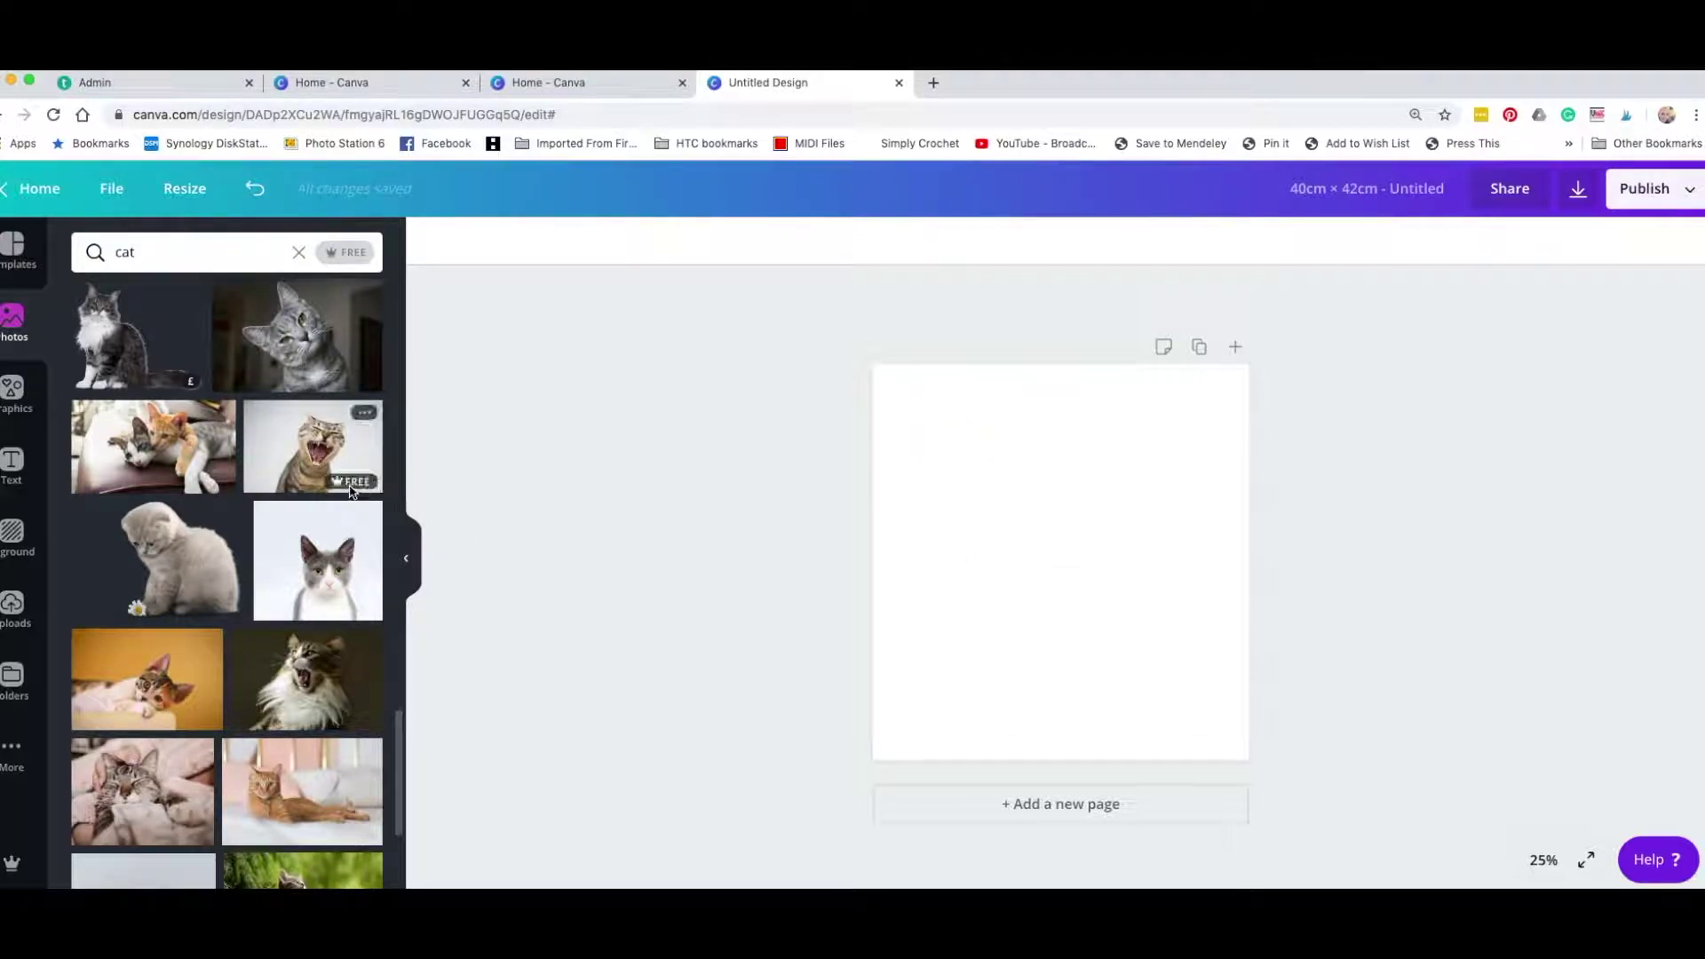
Upload GingerCat1.jpg from the files tagged Product Illustration and add the picture to the blank page
click(12, 607)
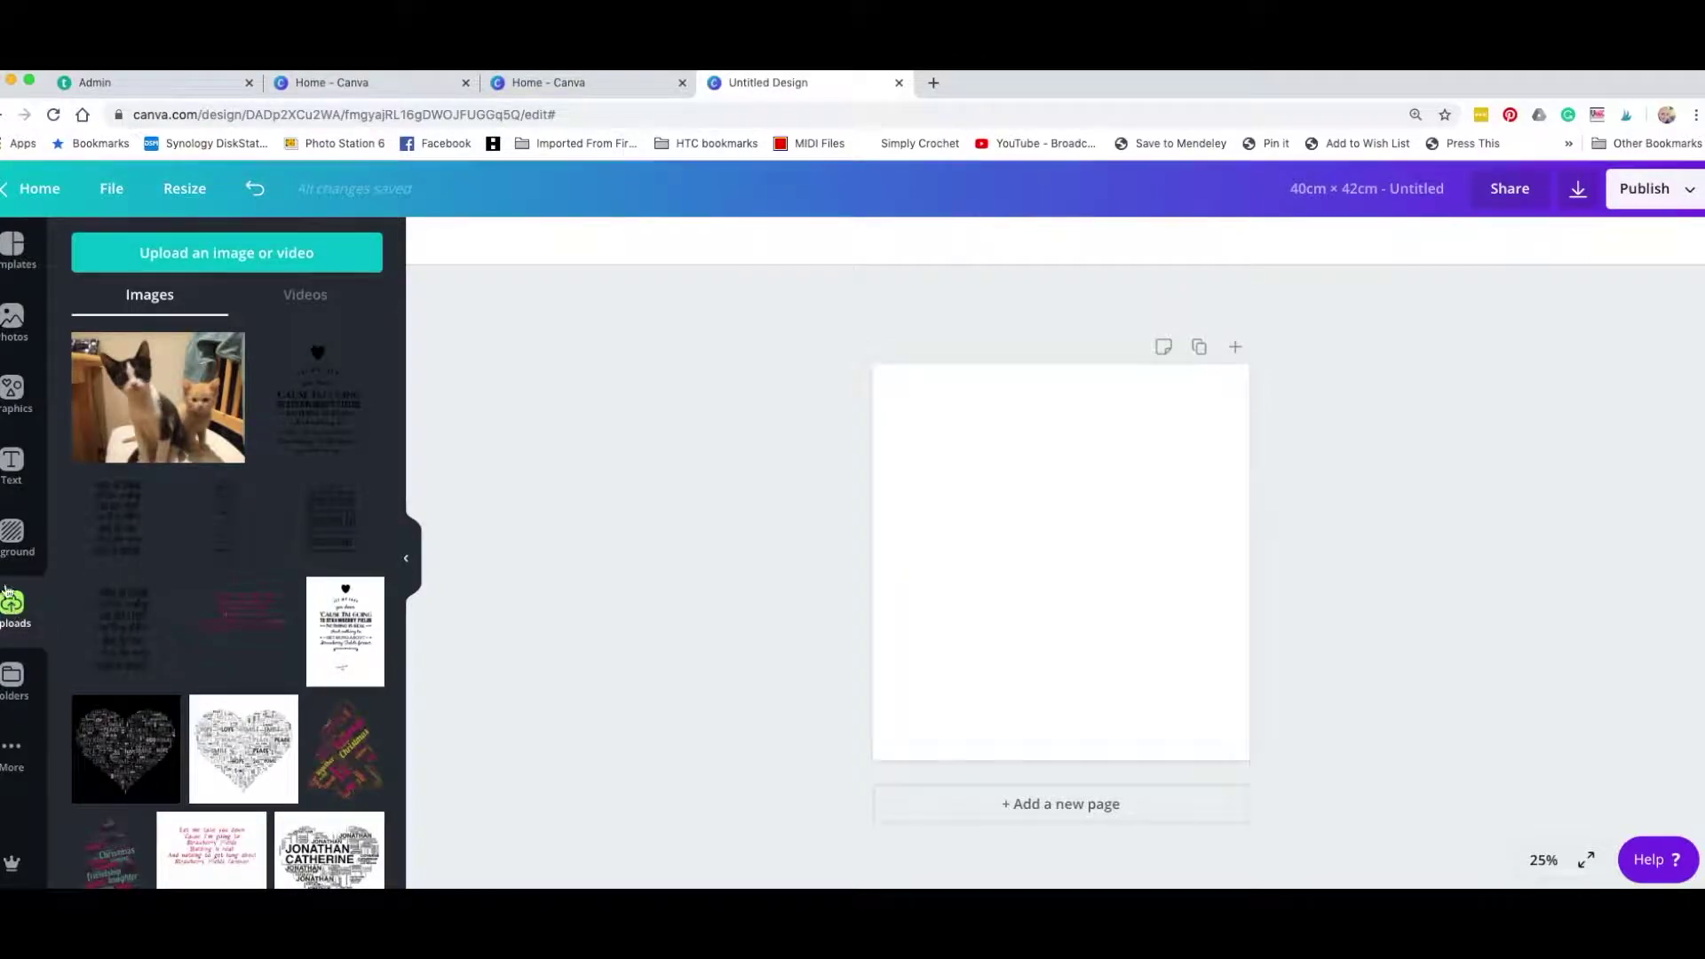
click(240, 255)
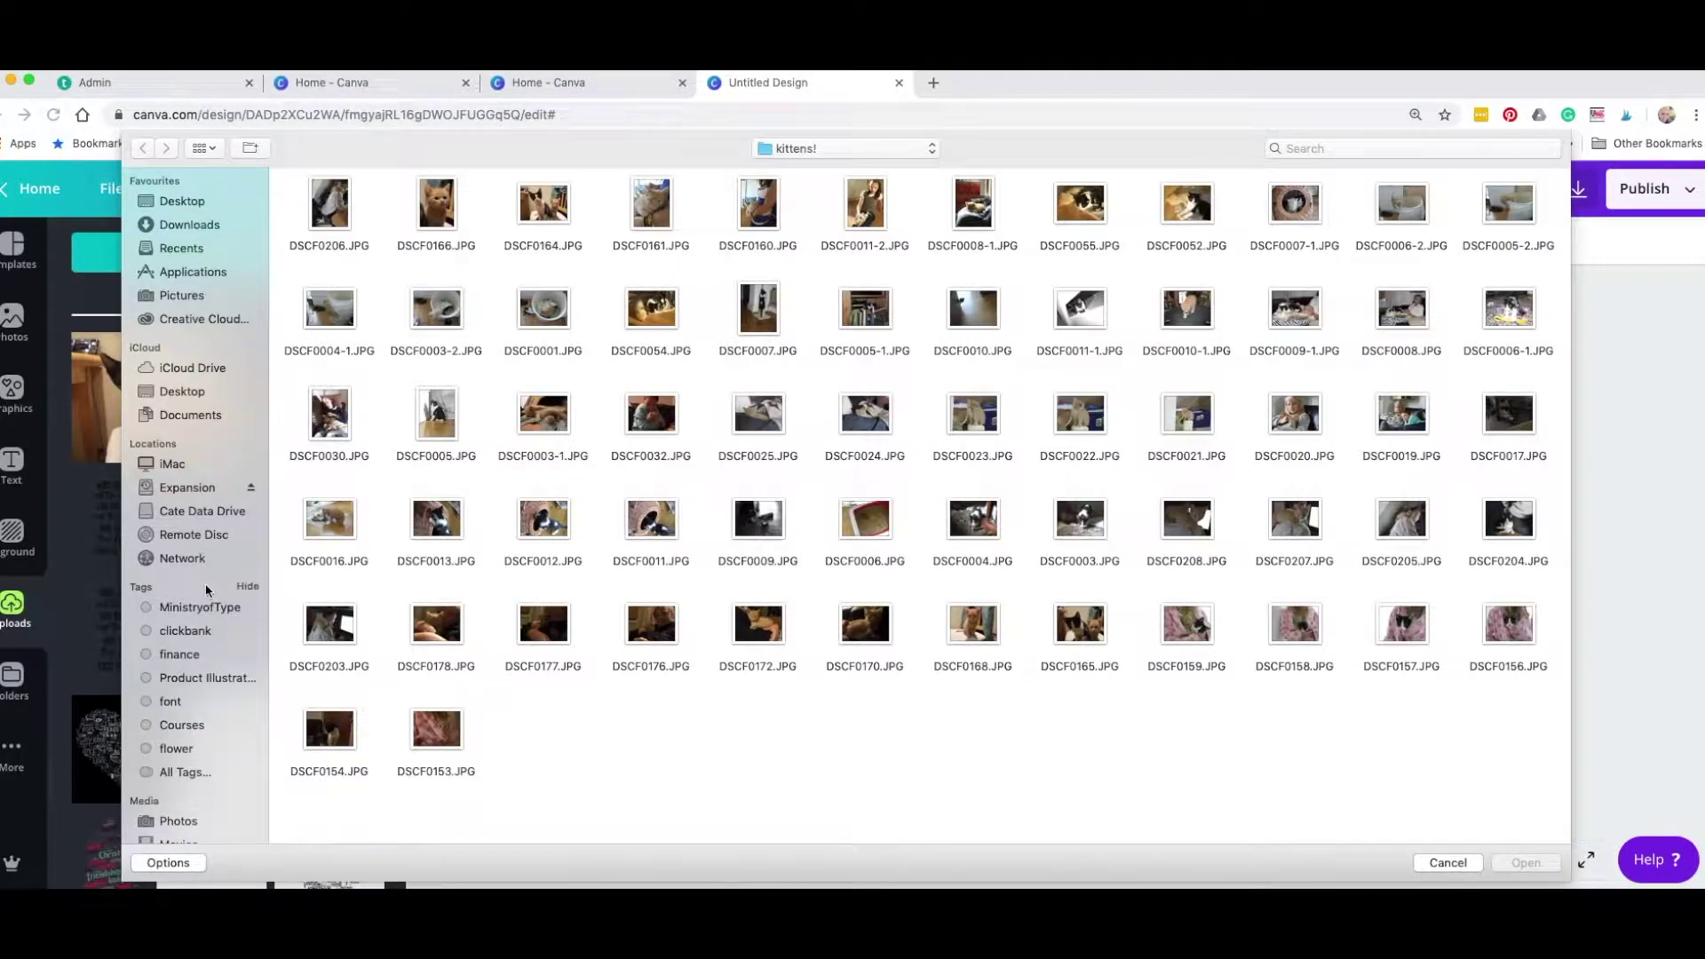
click(201, 679)
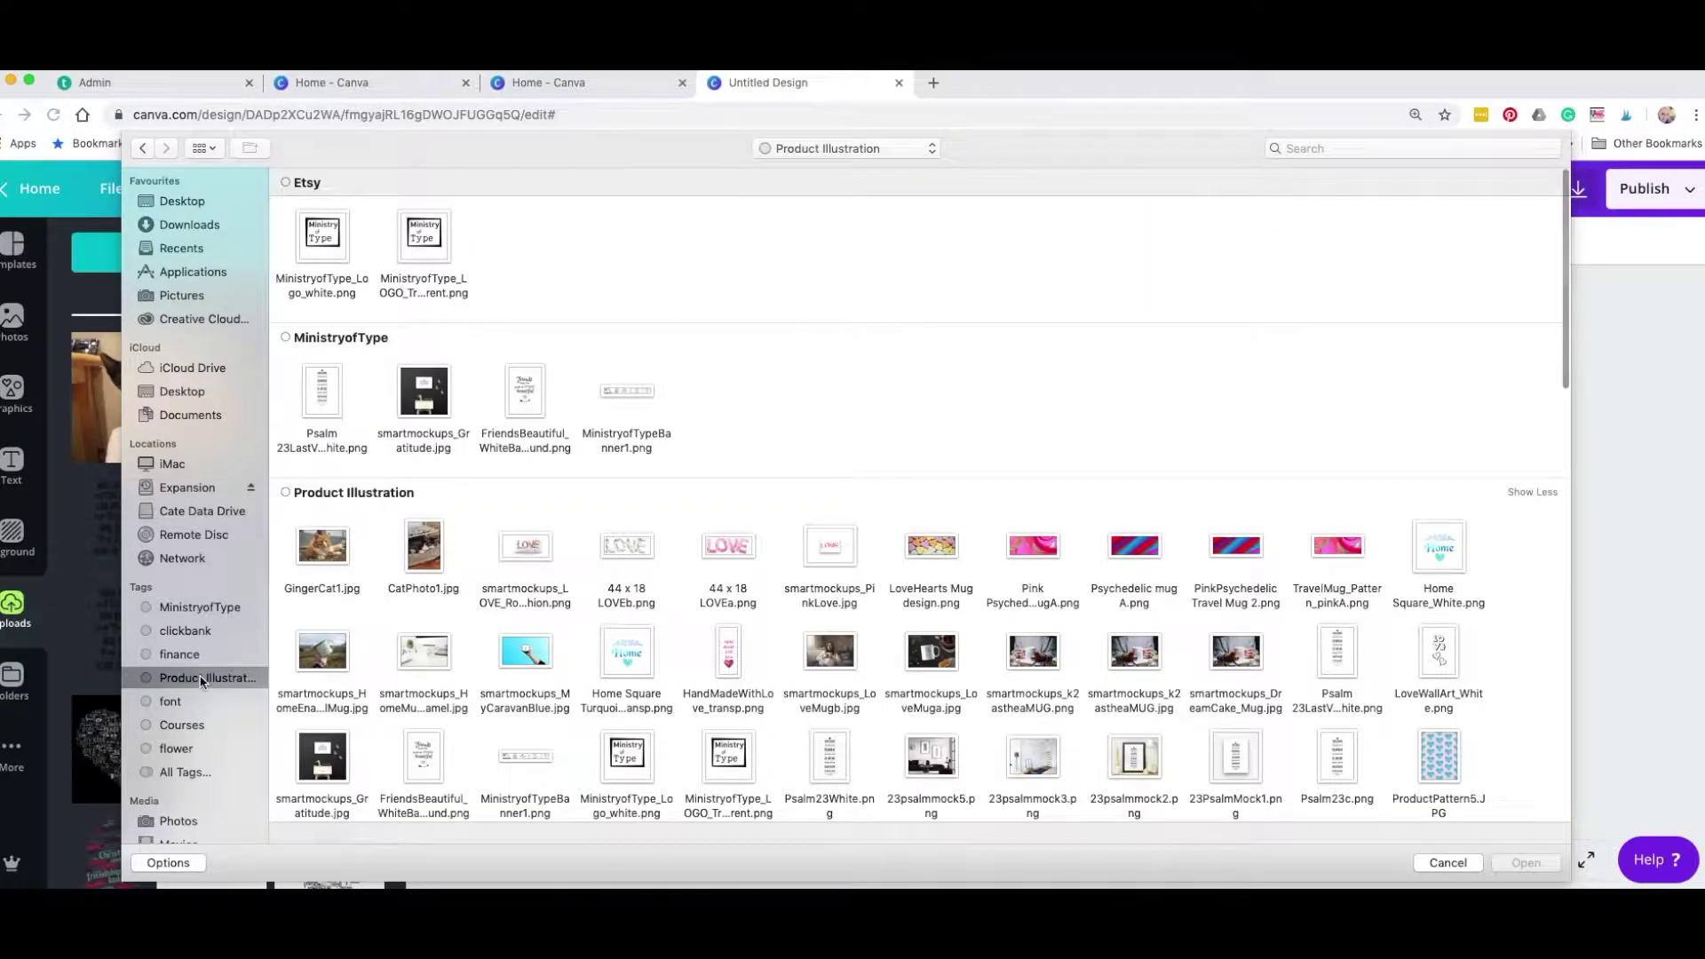
click(336, 551)
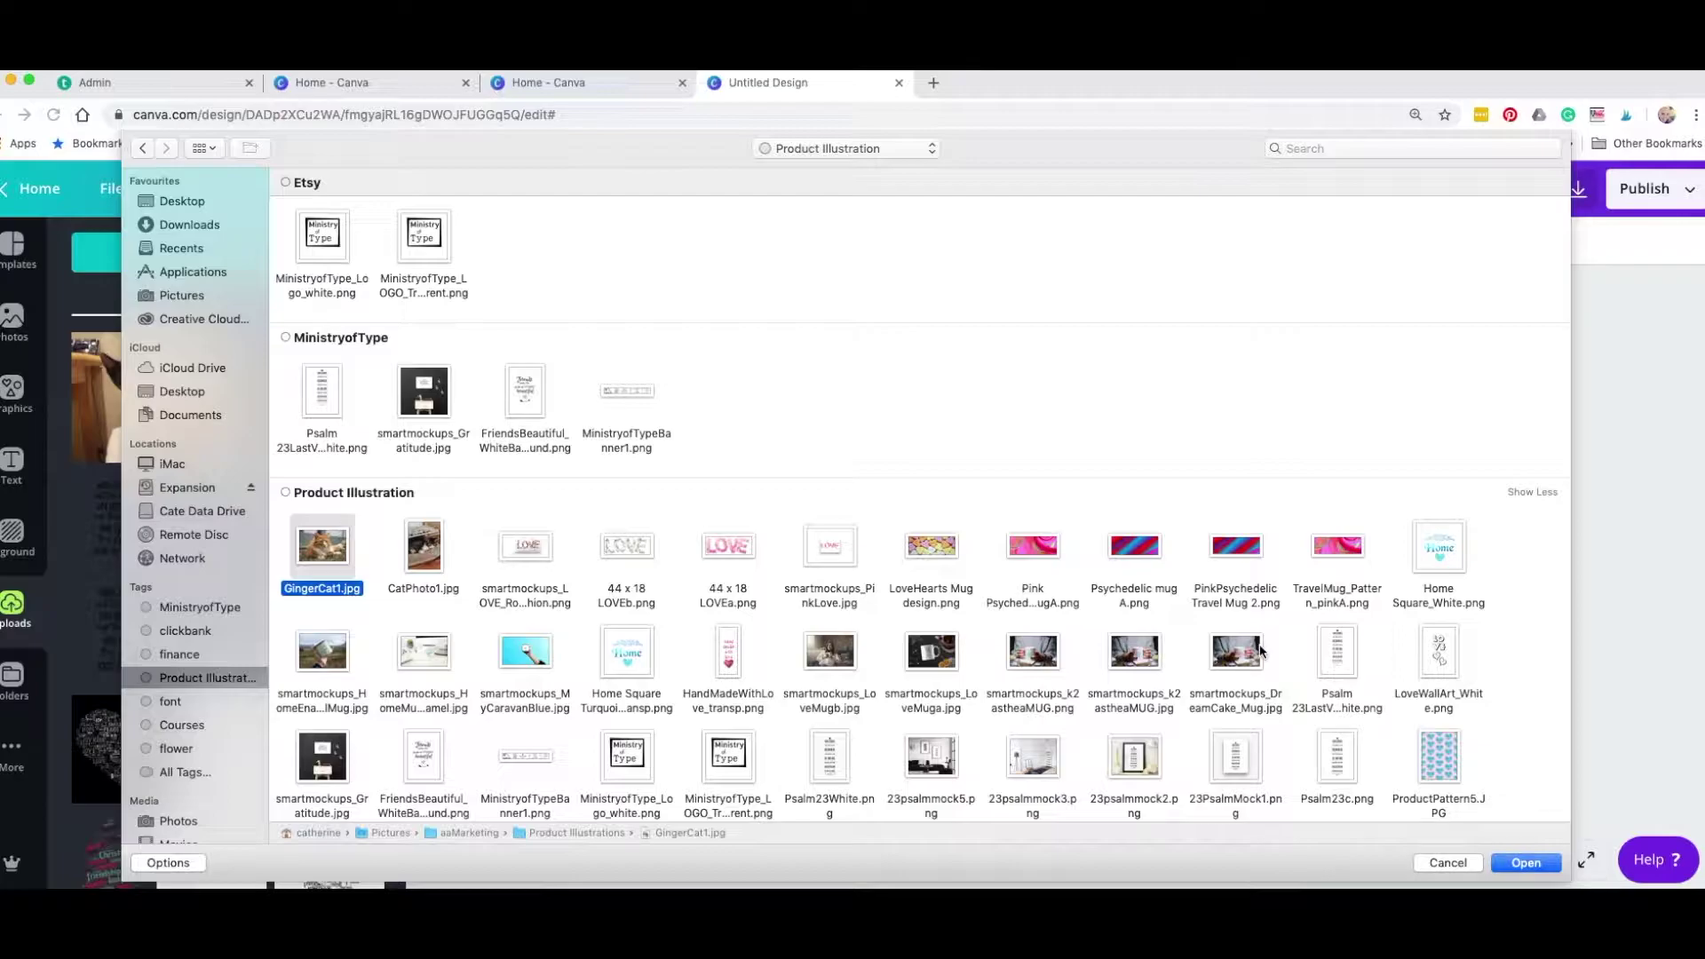
click(1538, 866)
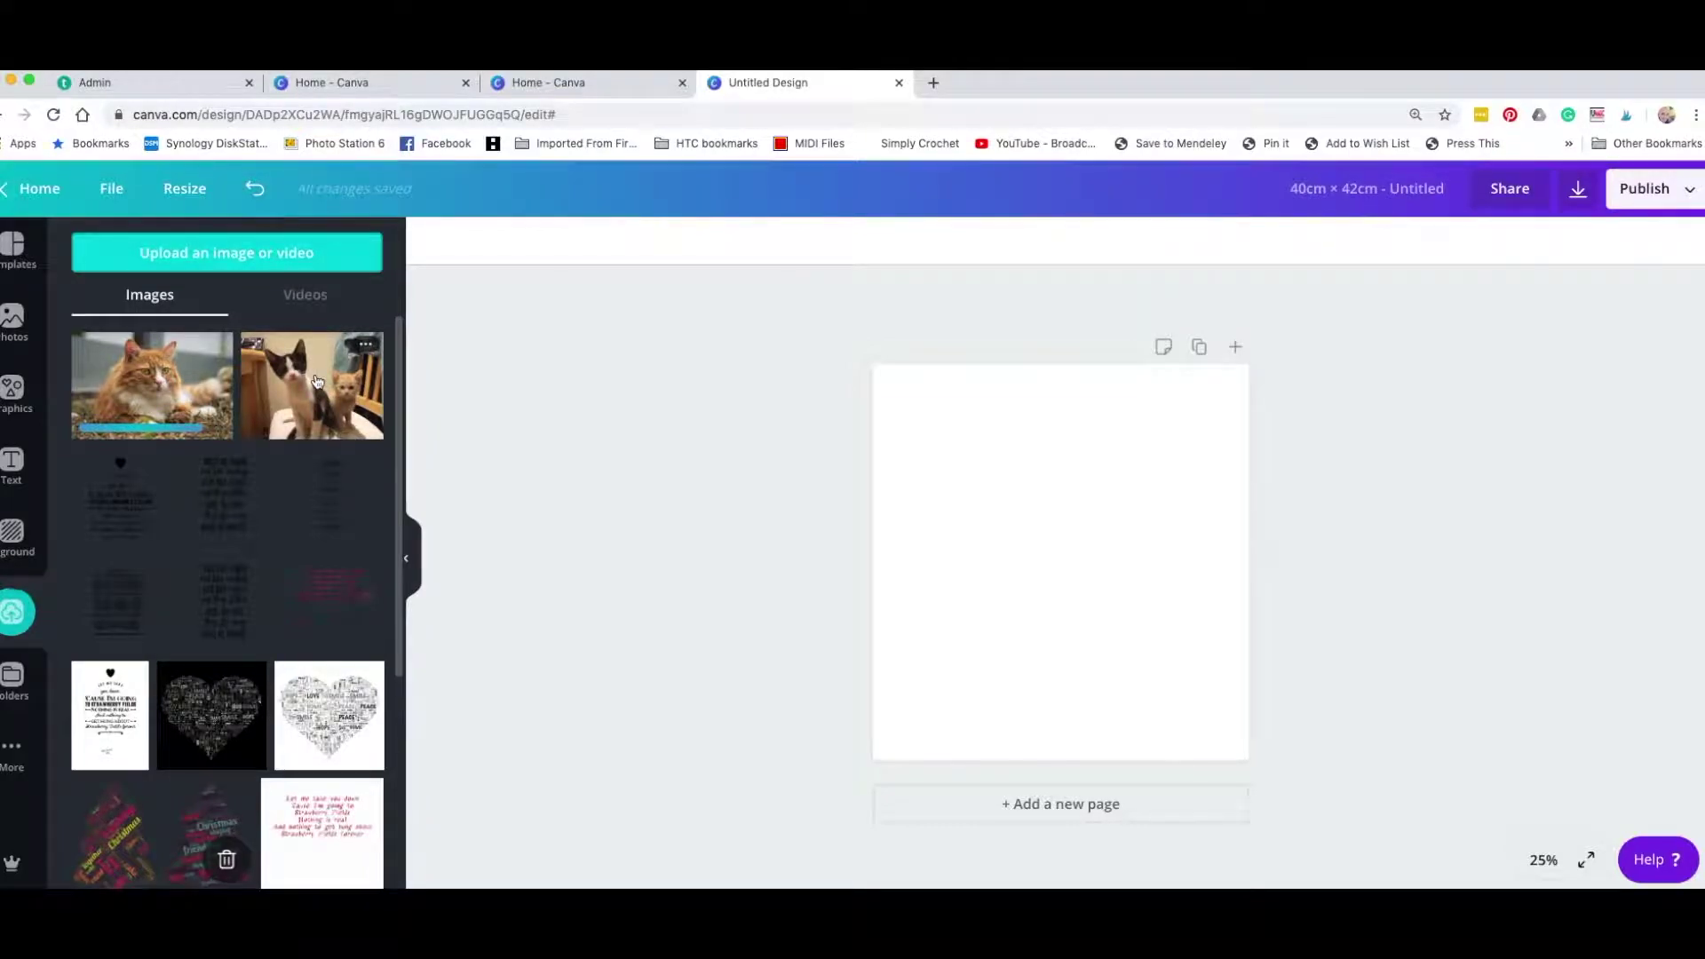
click(159, 385)
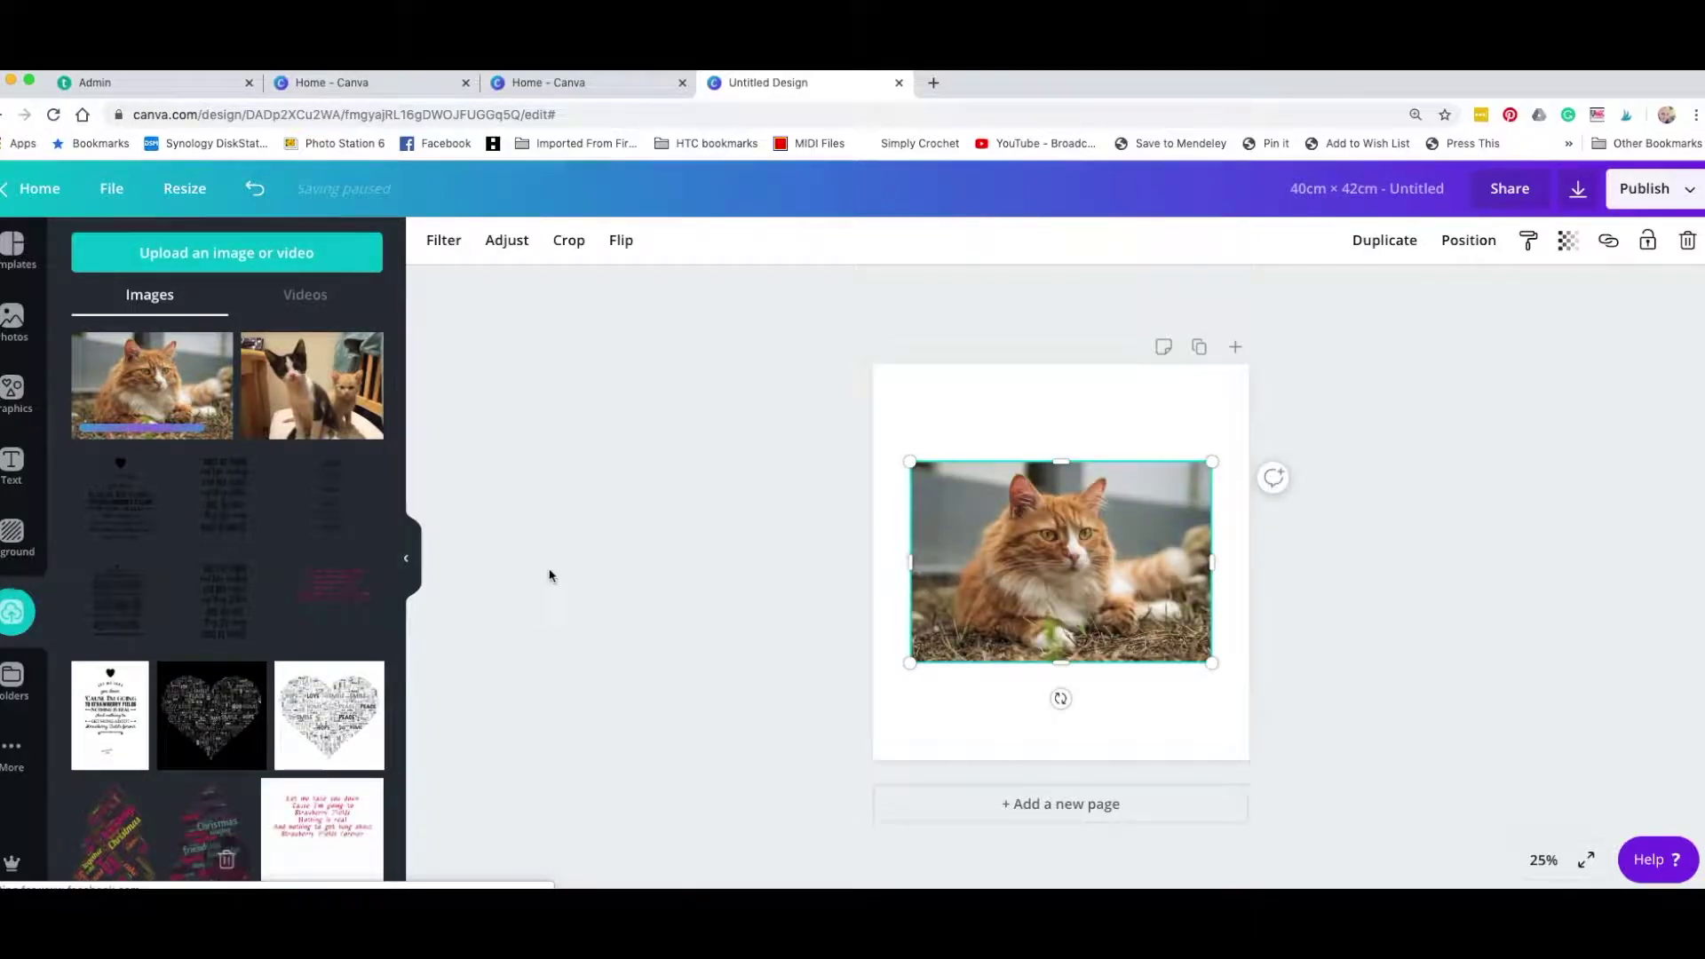
Select the ginger cat photo on the page and adjust its side edges to make it about 34.2 cm wide
click(990, 725)
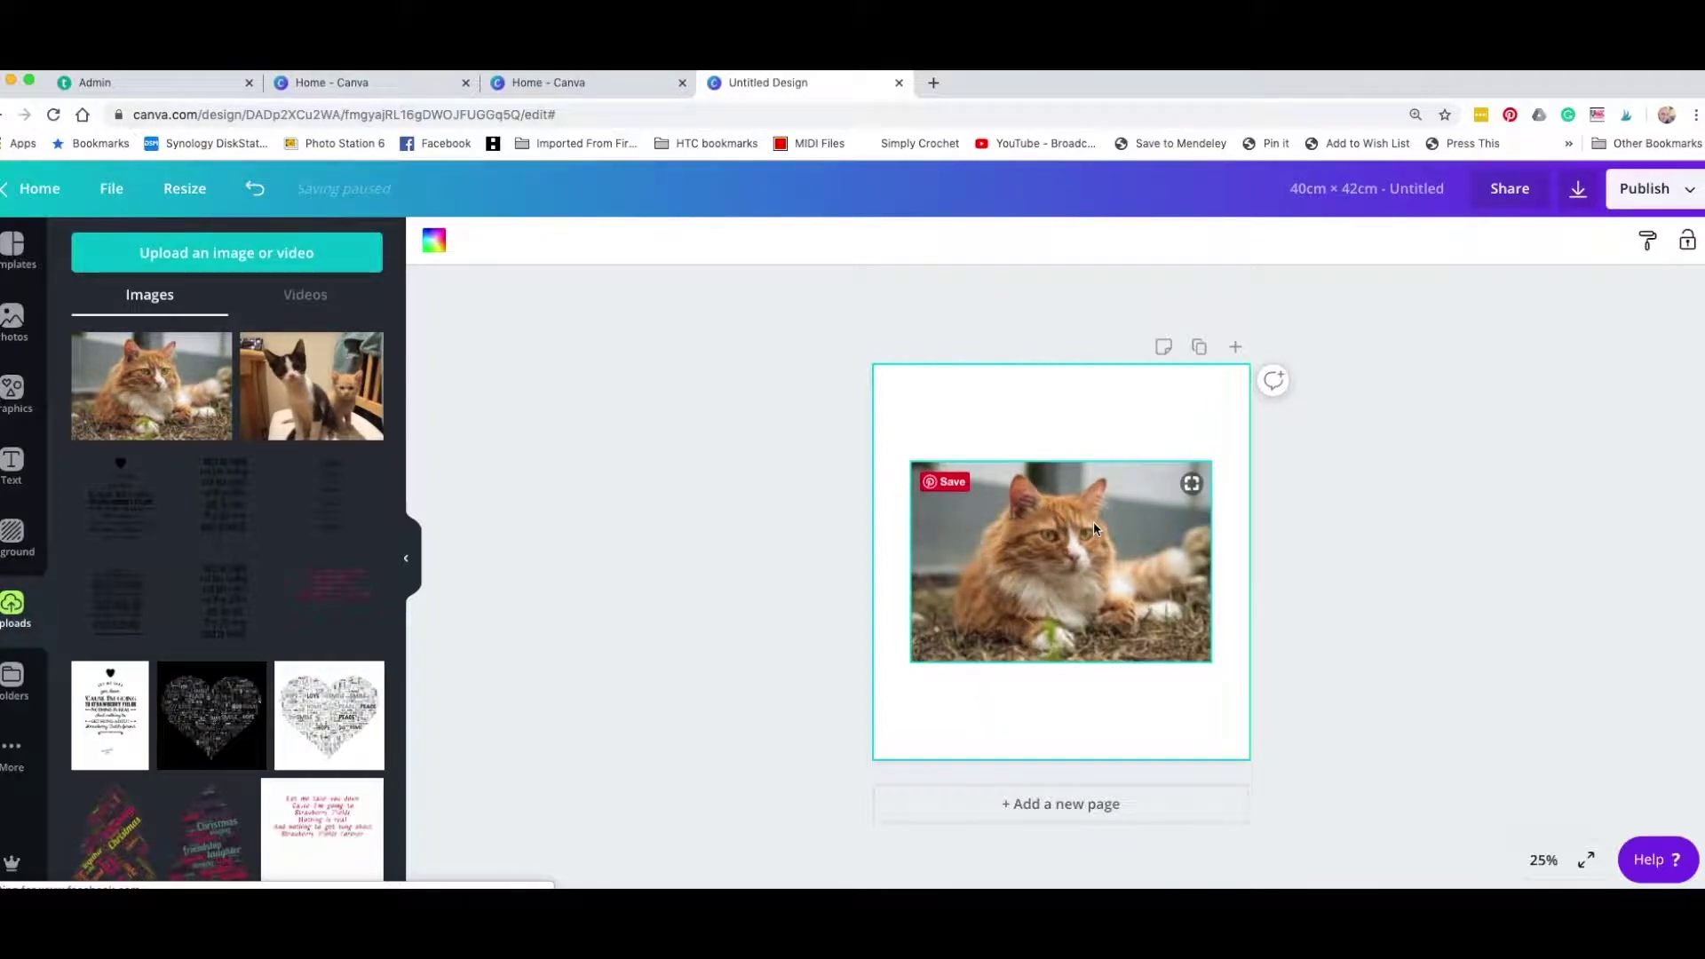
click(1062, 551)
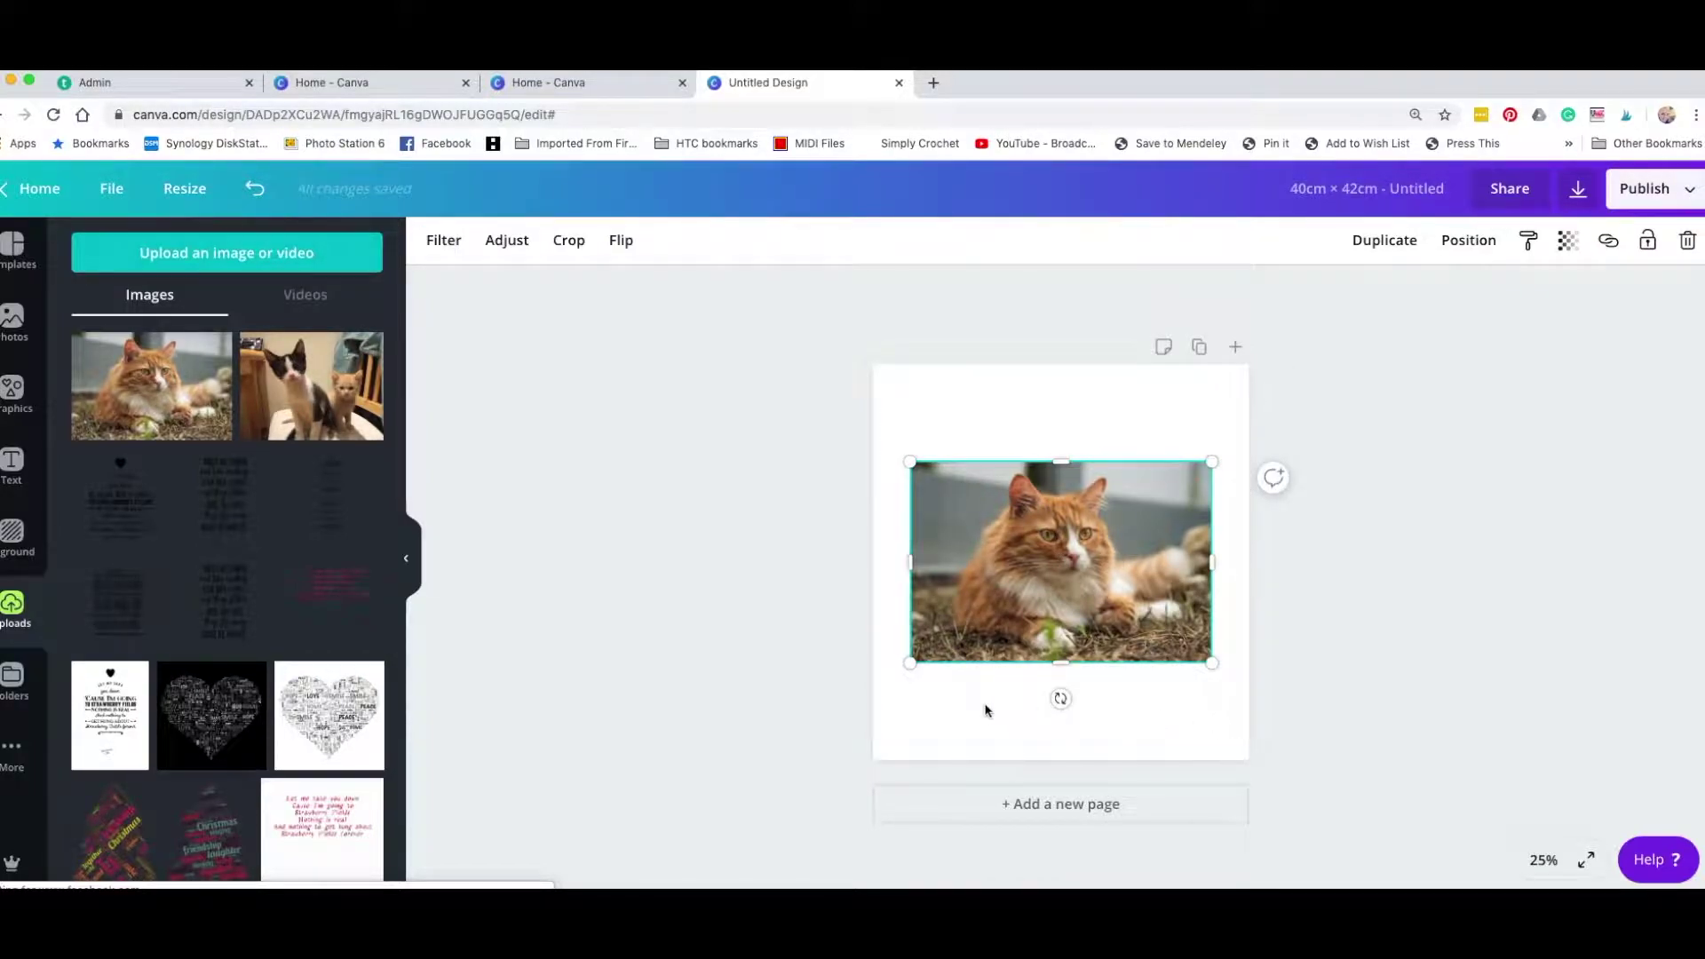
mouse_move(911, 463)
mouse_down()
mouse_move(882, 446)
mouse_move(974, 498)
mouse_move(1059, 591)
mouse_move(907, 465)
mouse_up()
drag(911, 563, 948, 564)
mouse_move(1210, 563)
mouse_down()
mouse_move(1133, 566)
mouse_move(1219, 563)
mouse_up()
drag(944, 563, 897, 563)
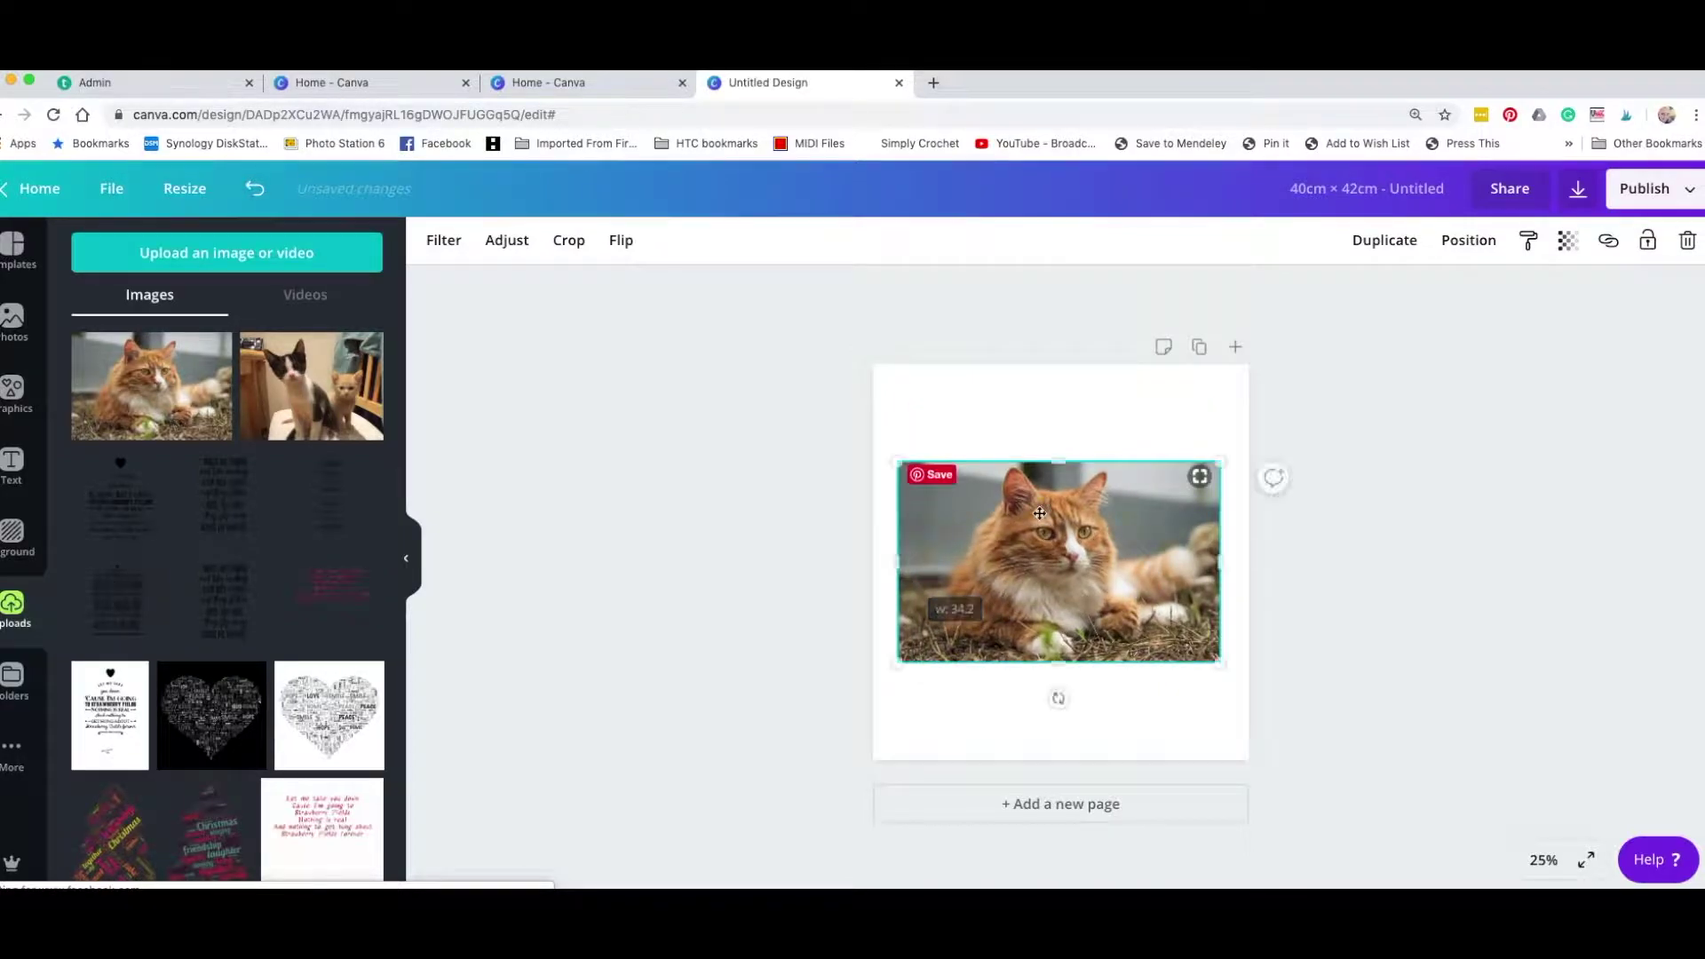
Extend the cat photo upward and downward, and enlarge it at its lower corners to leave only a narrow white border
drag(1057, 461, 1052, 374)
drag(1059, 663, 1066, 722)
click(802, 692)
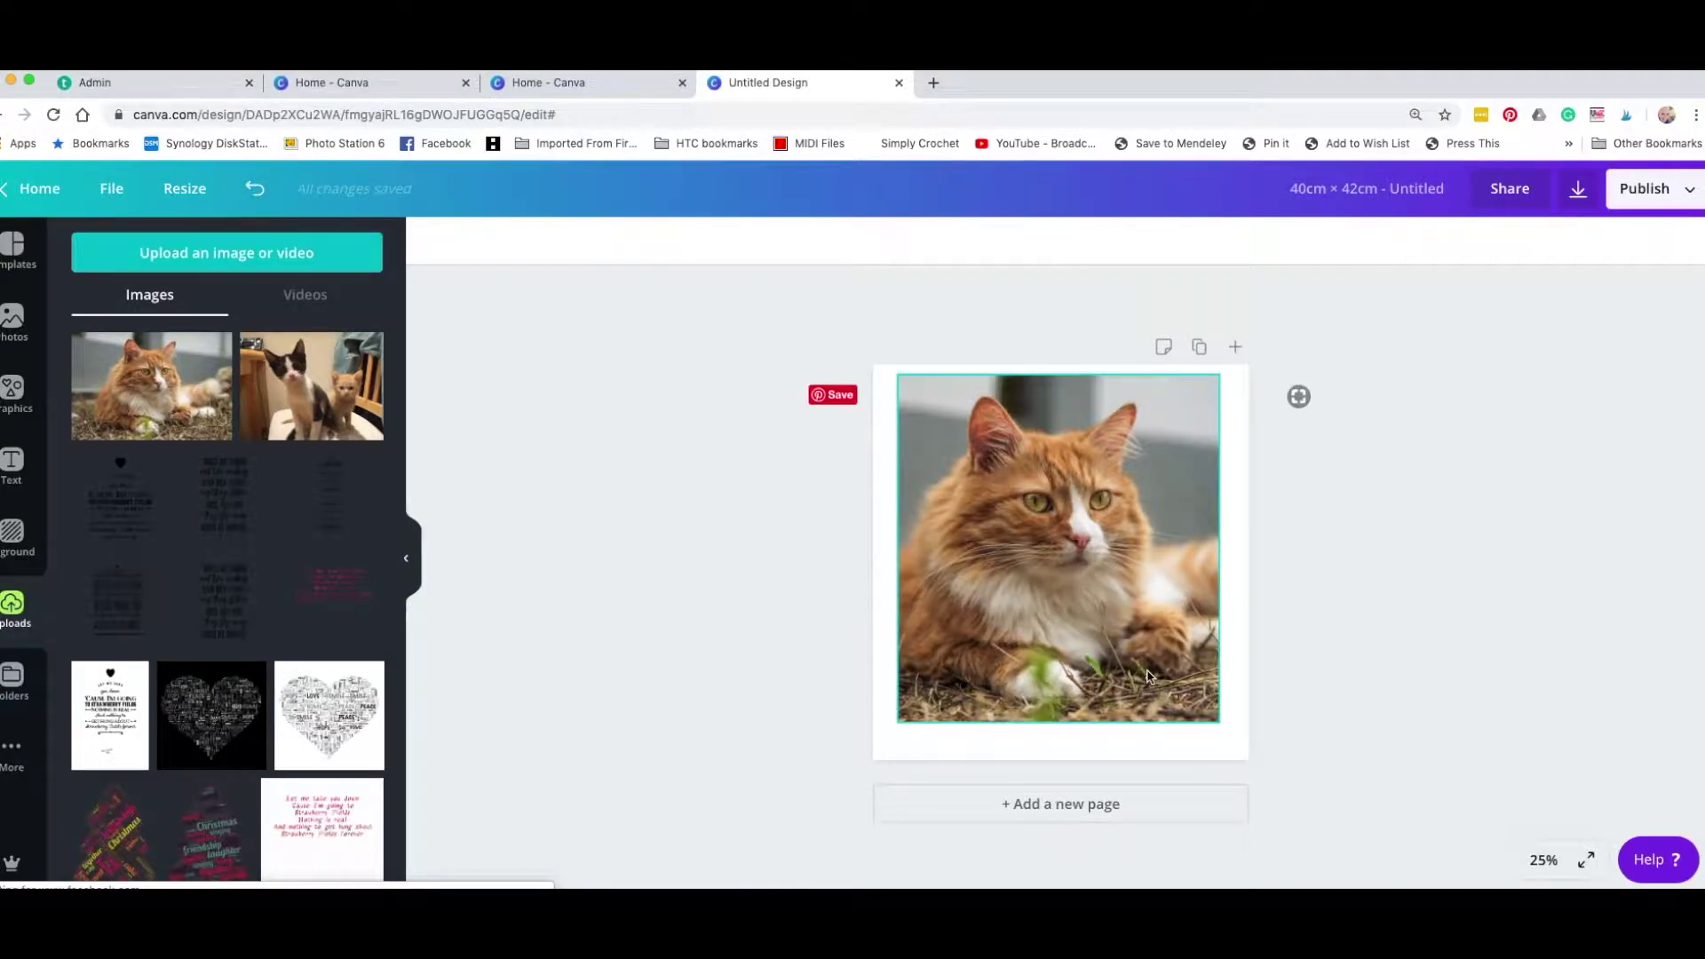
click(1163, 699)
drag(1220, 724, 1232, 745)
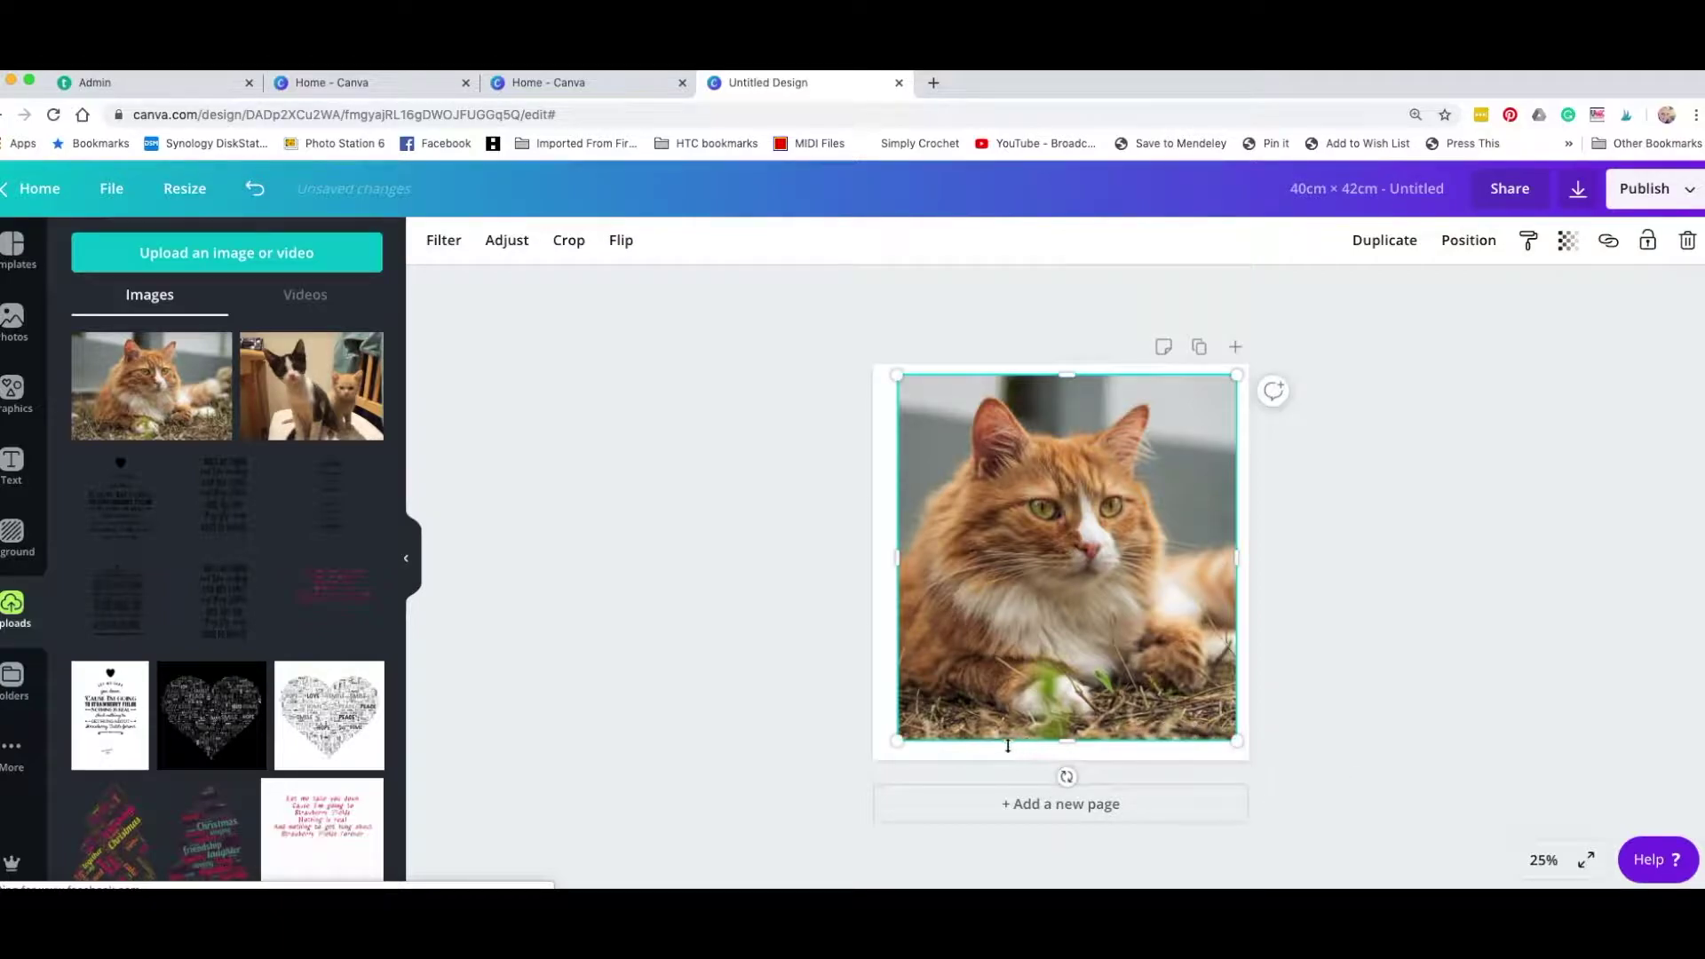
drag(894, 741, 886, 751)
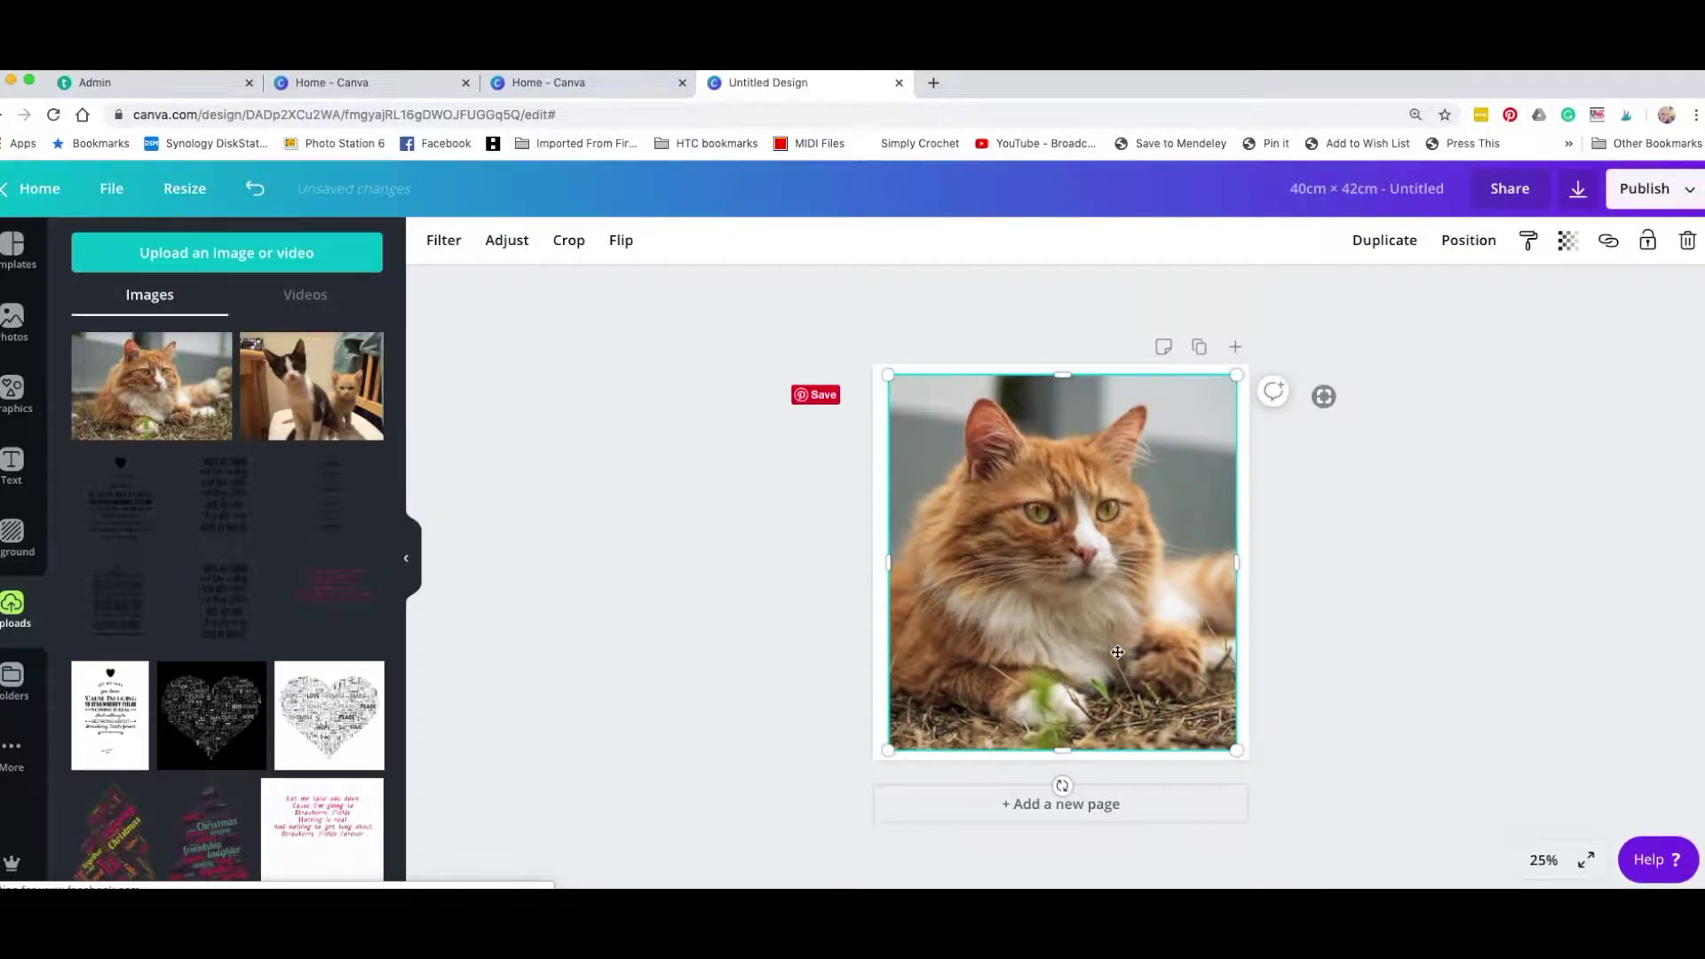
click(776, 613)
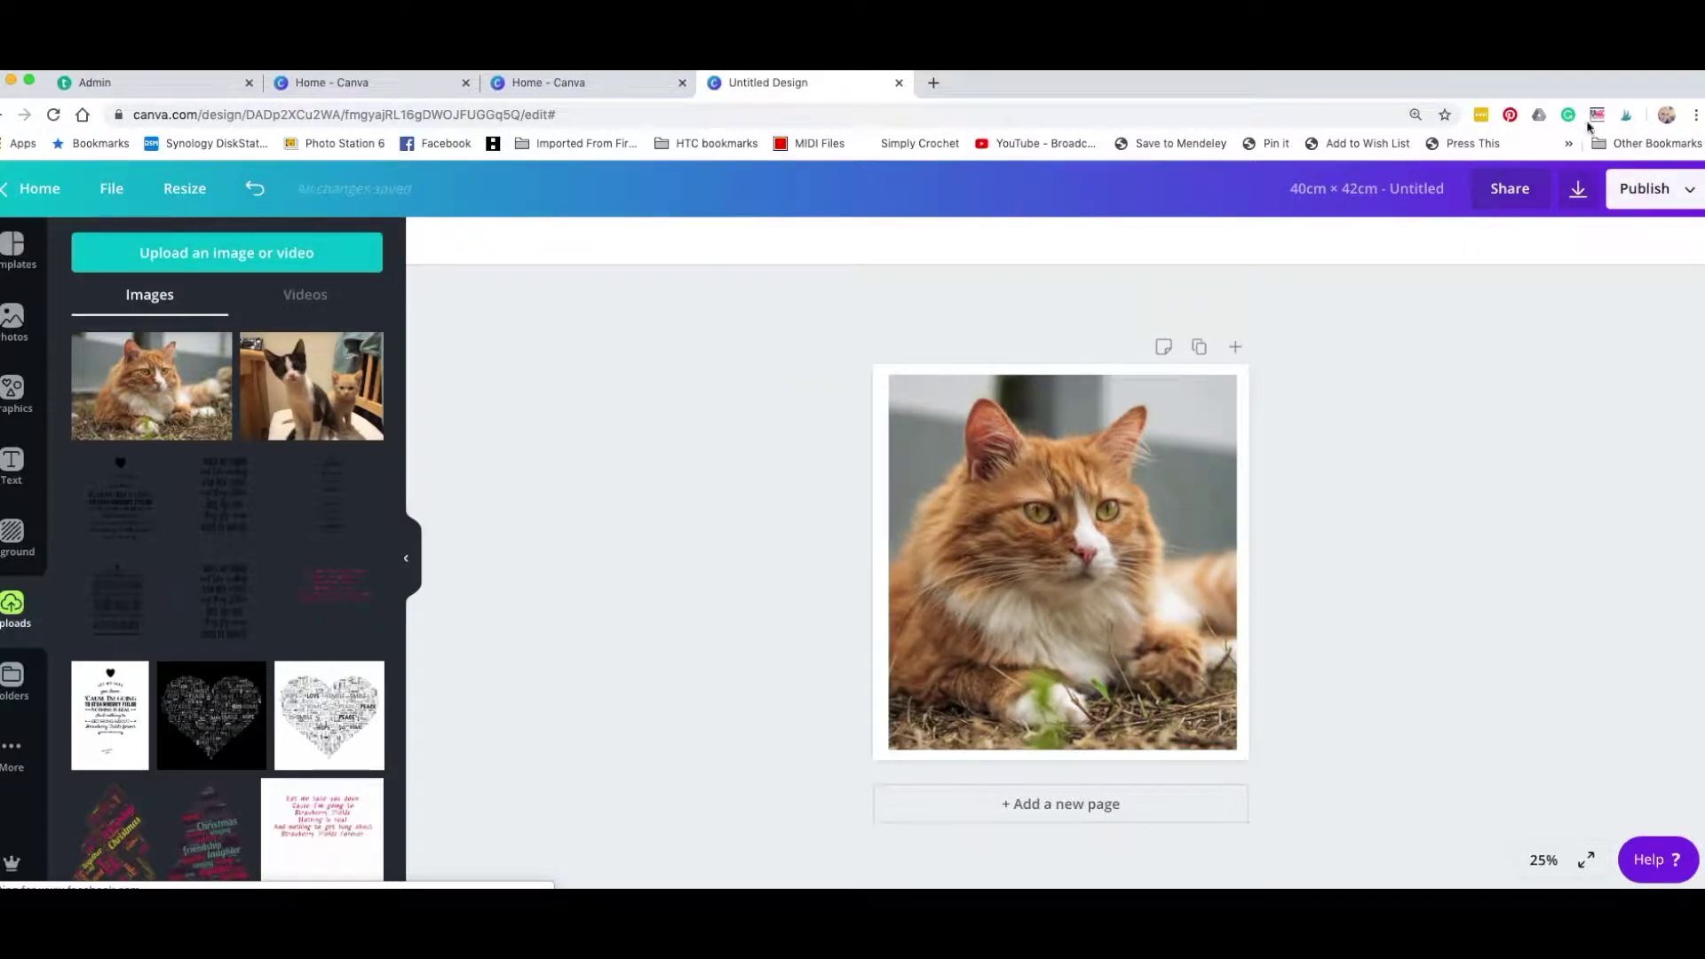
Download the design as a PNG with a transparent background at 3x size
click(1577, 192)
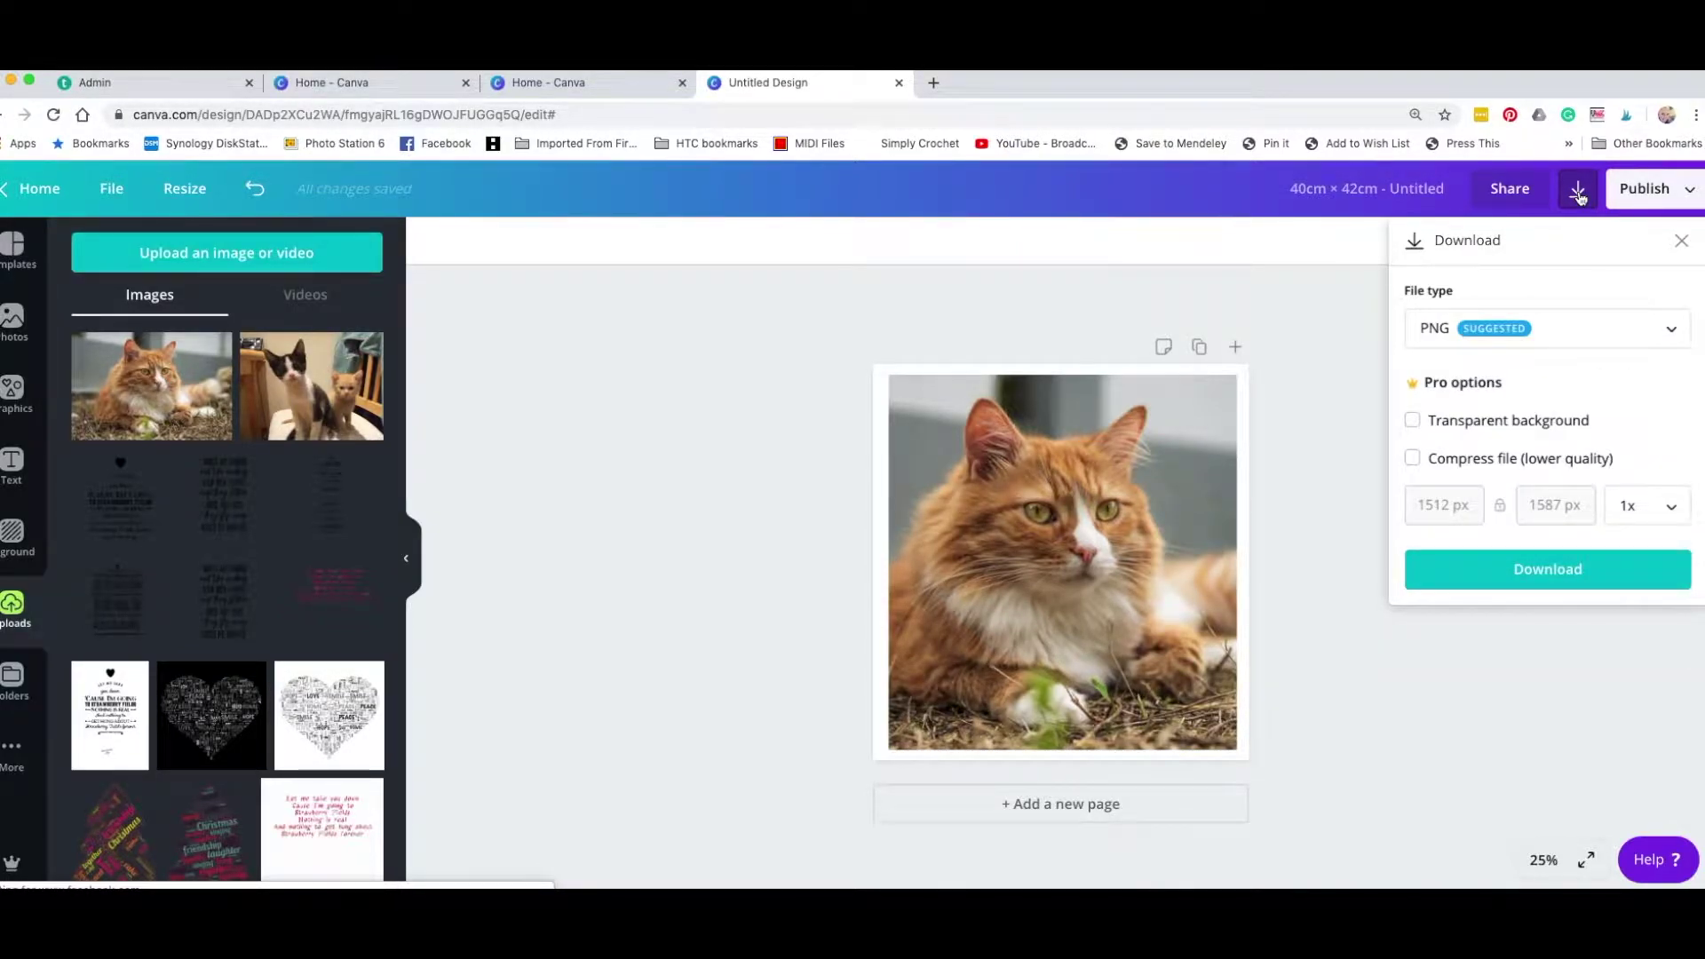
click(1669, 333)
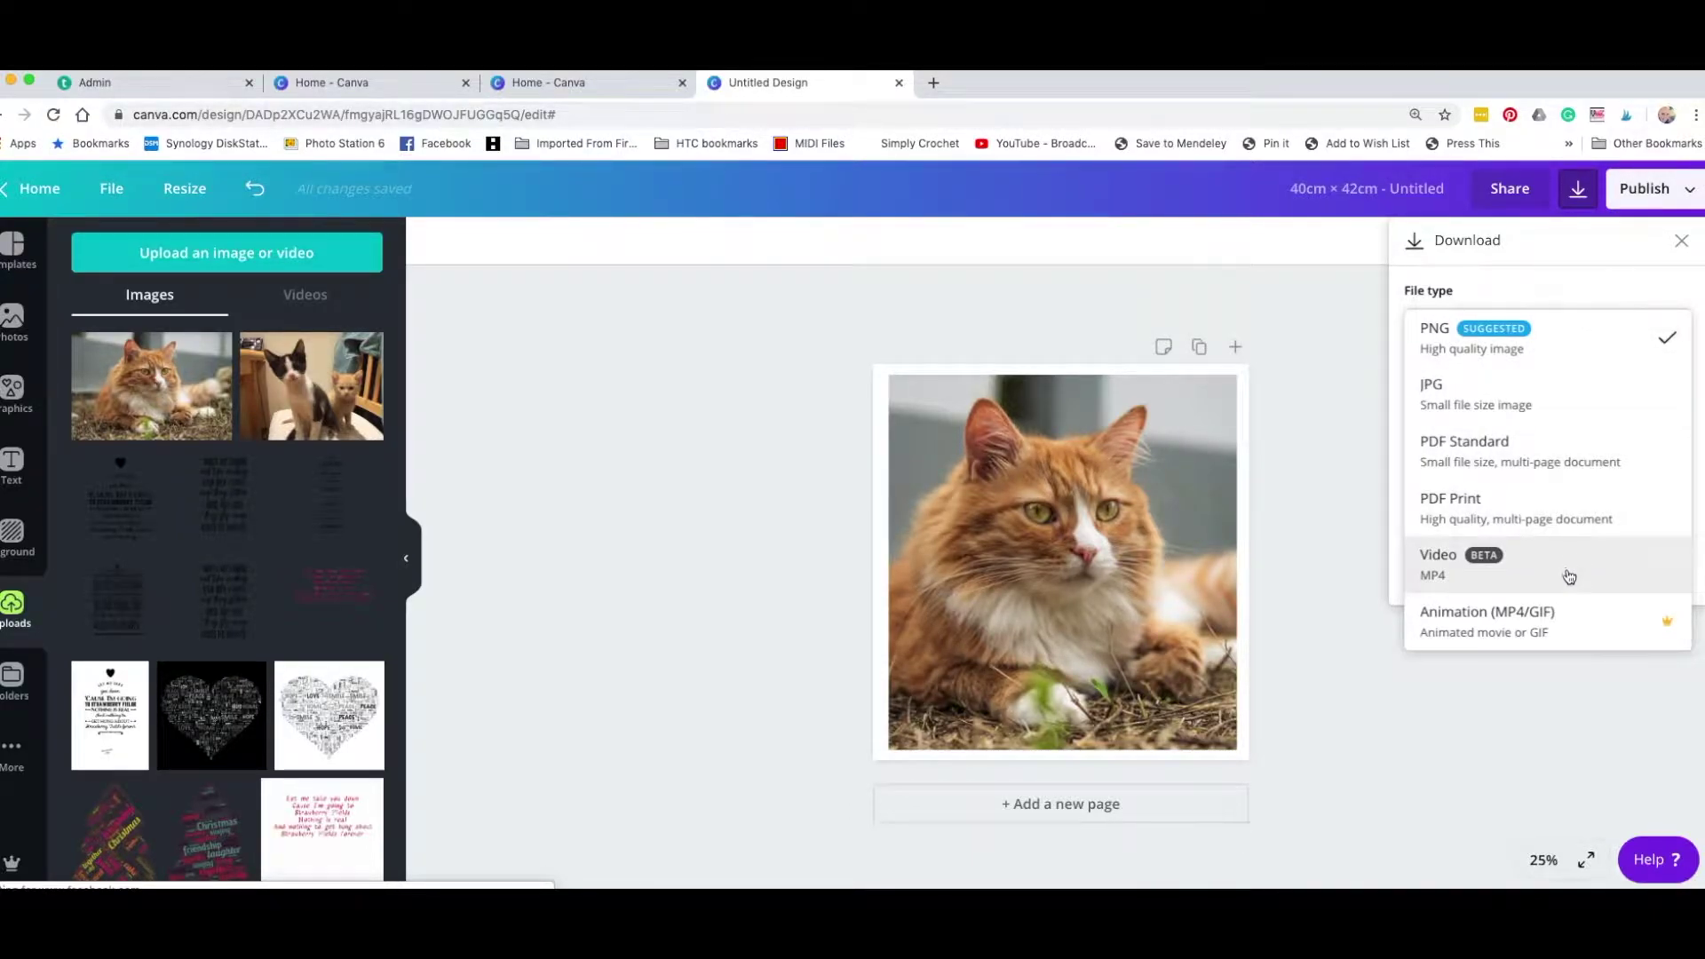
click(1561, 344)
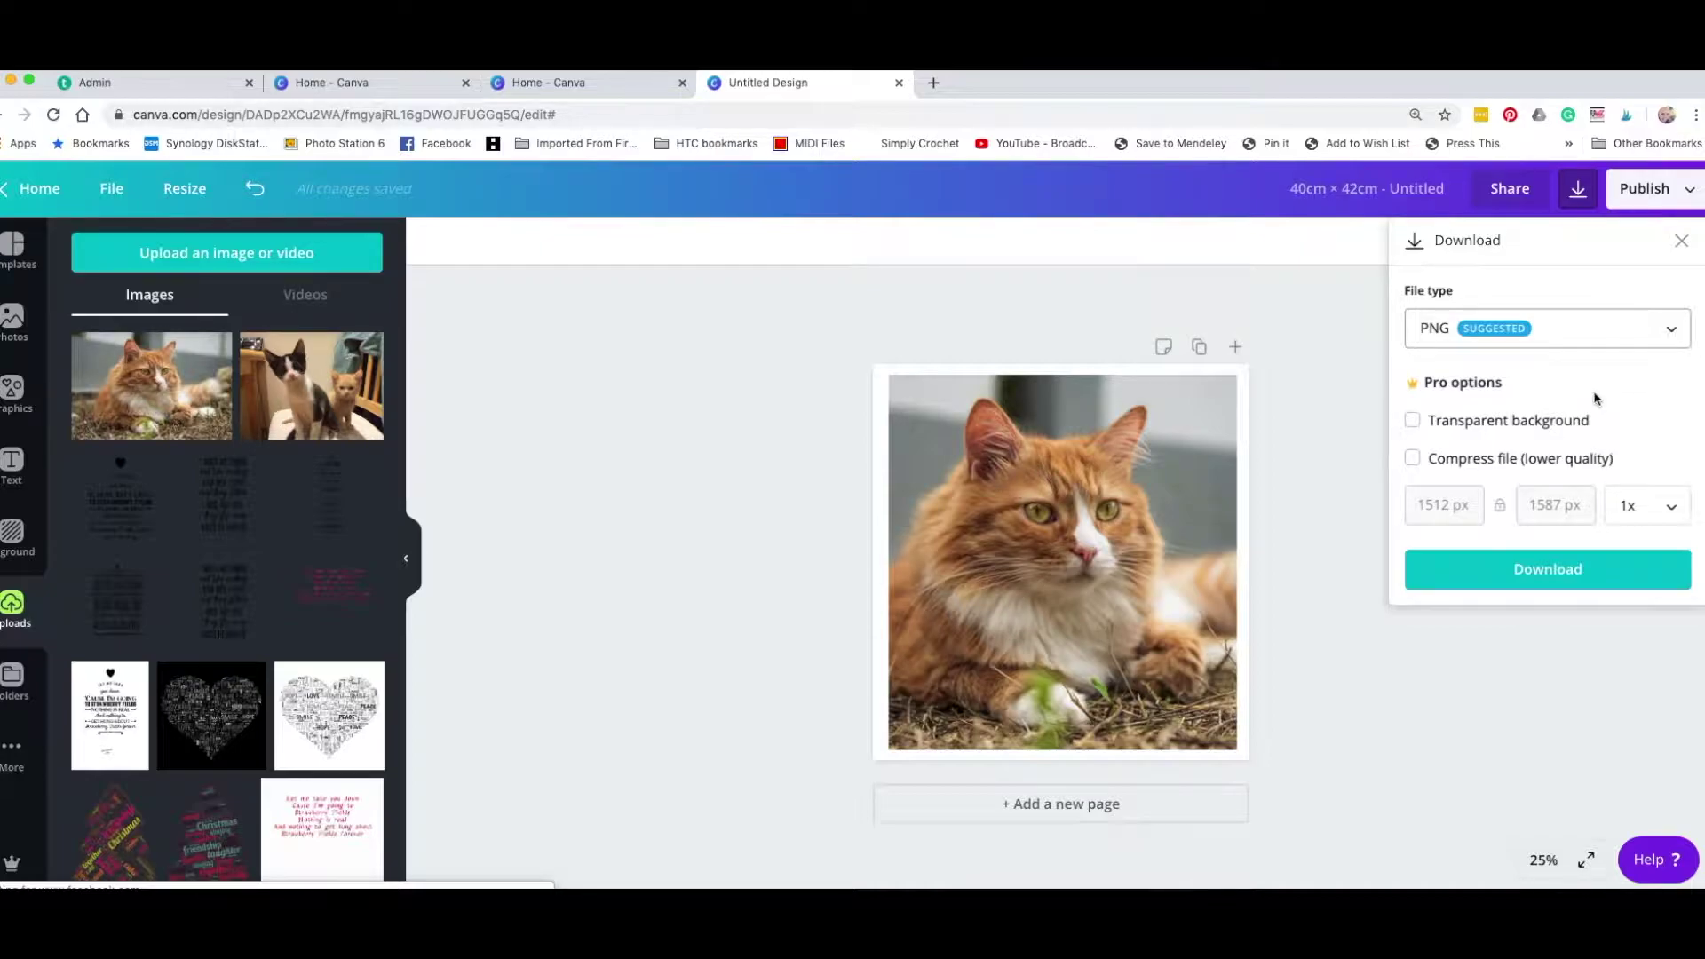
click(1413, 423)
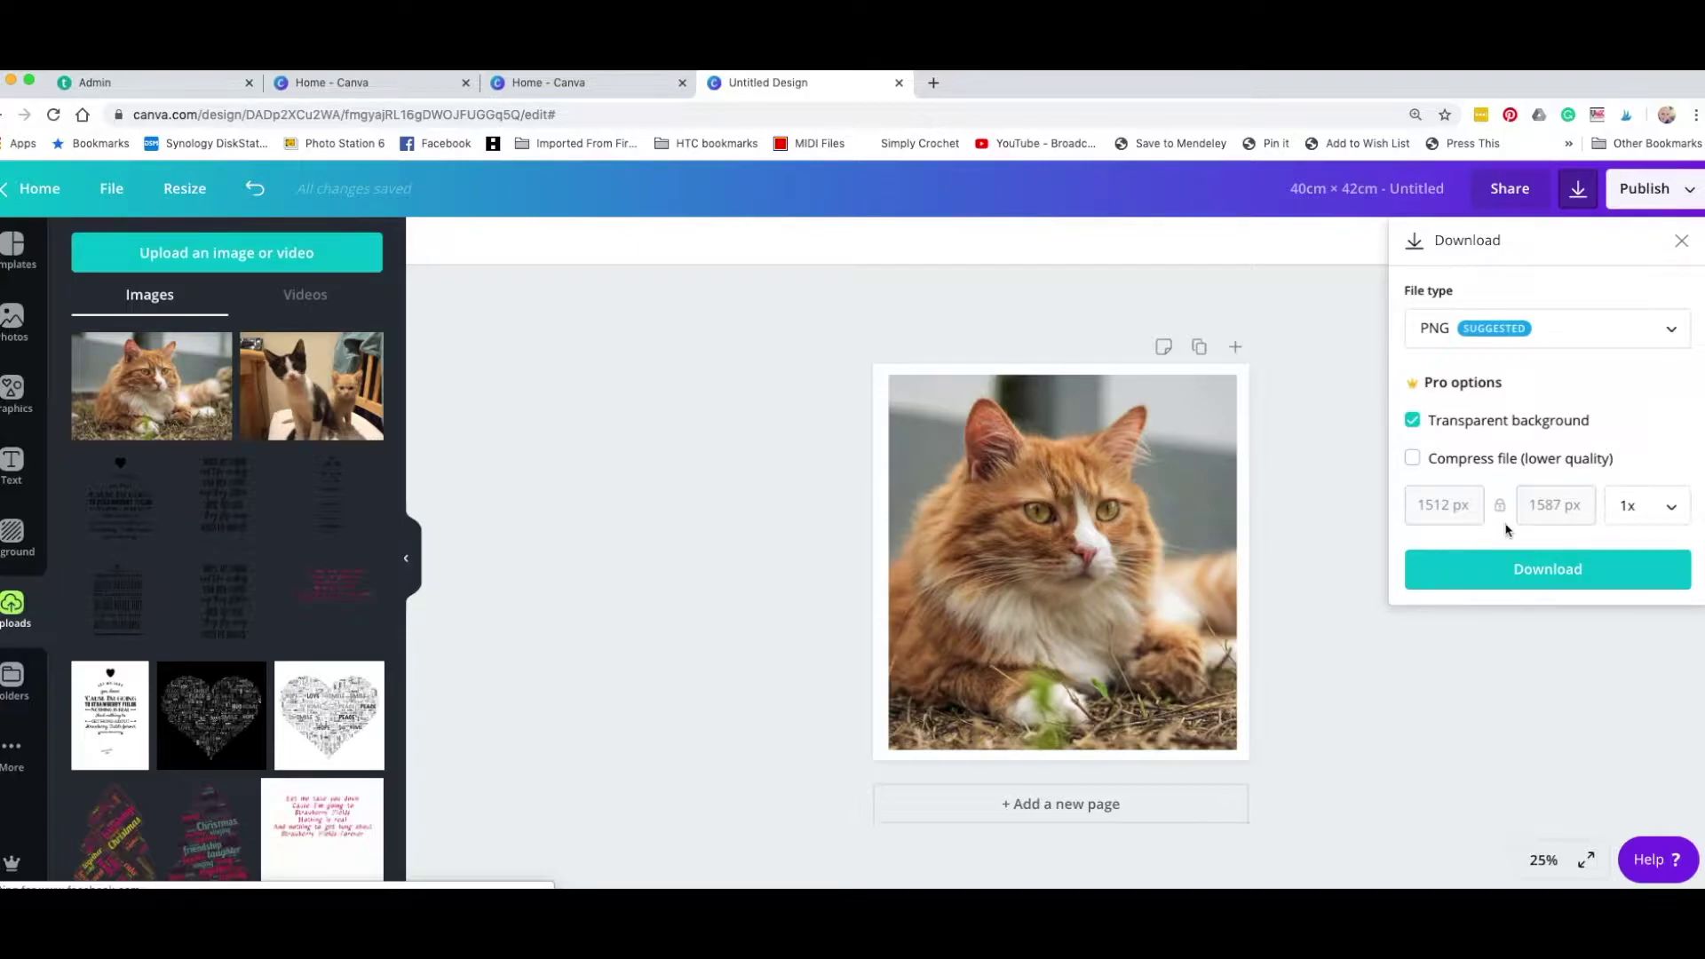
click(1673, 513)
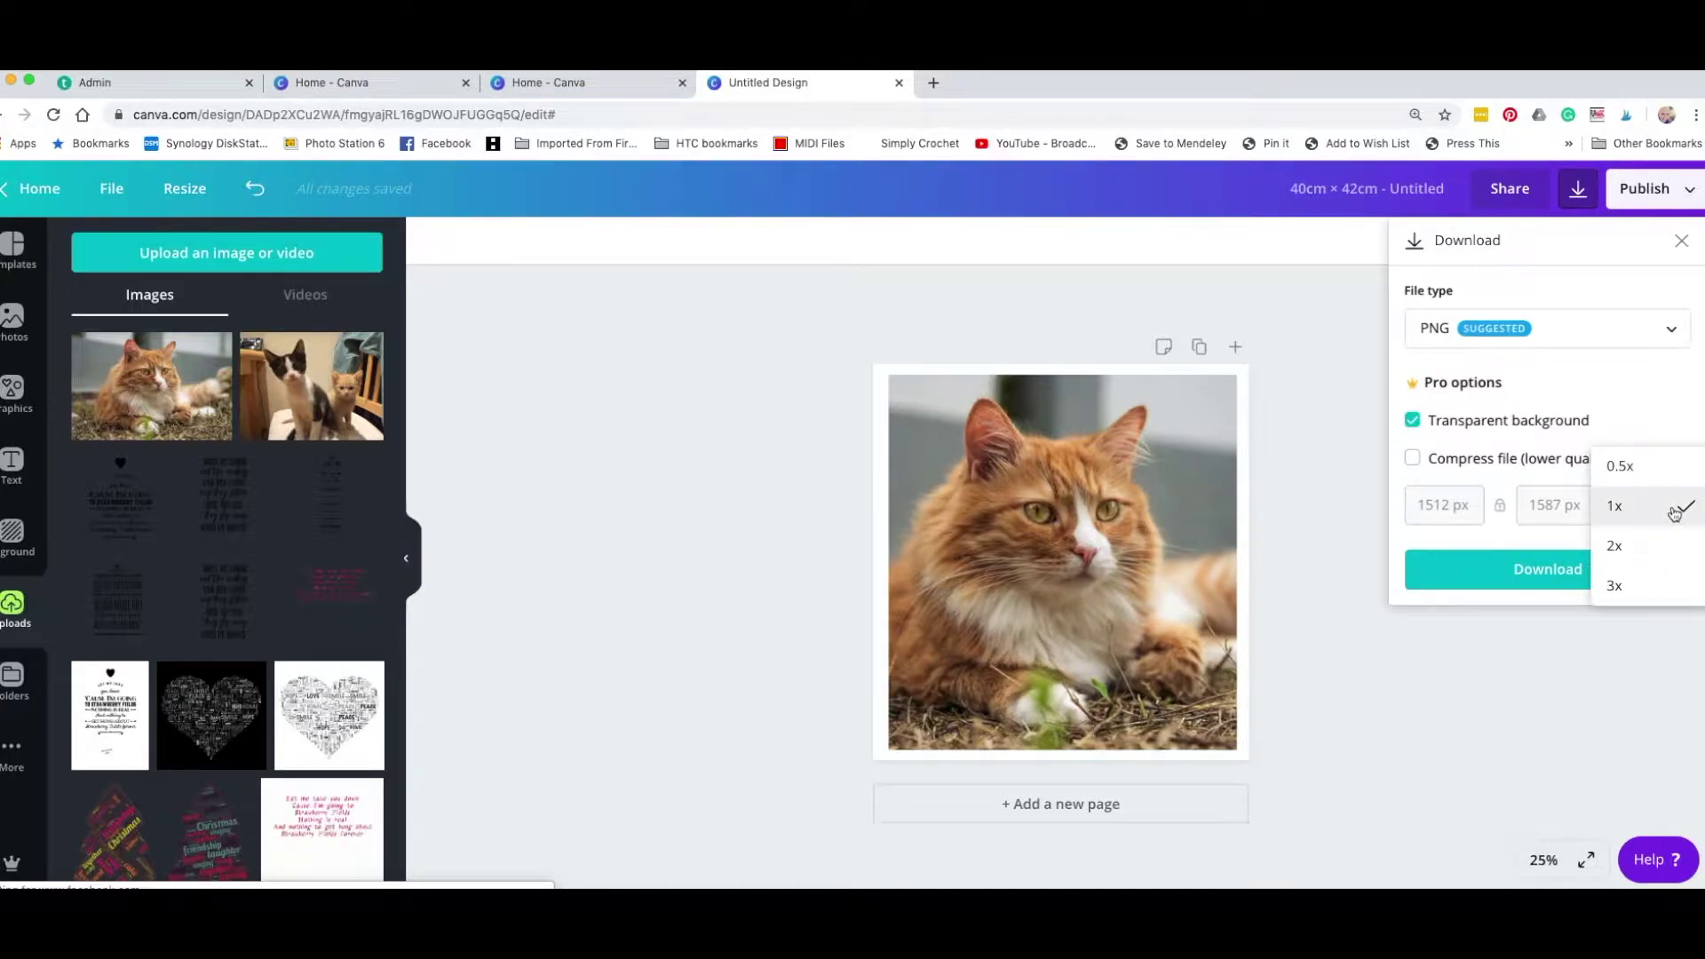
click(1638, 586)
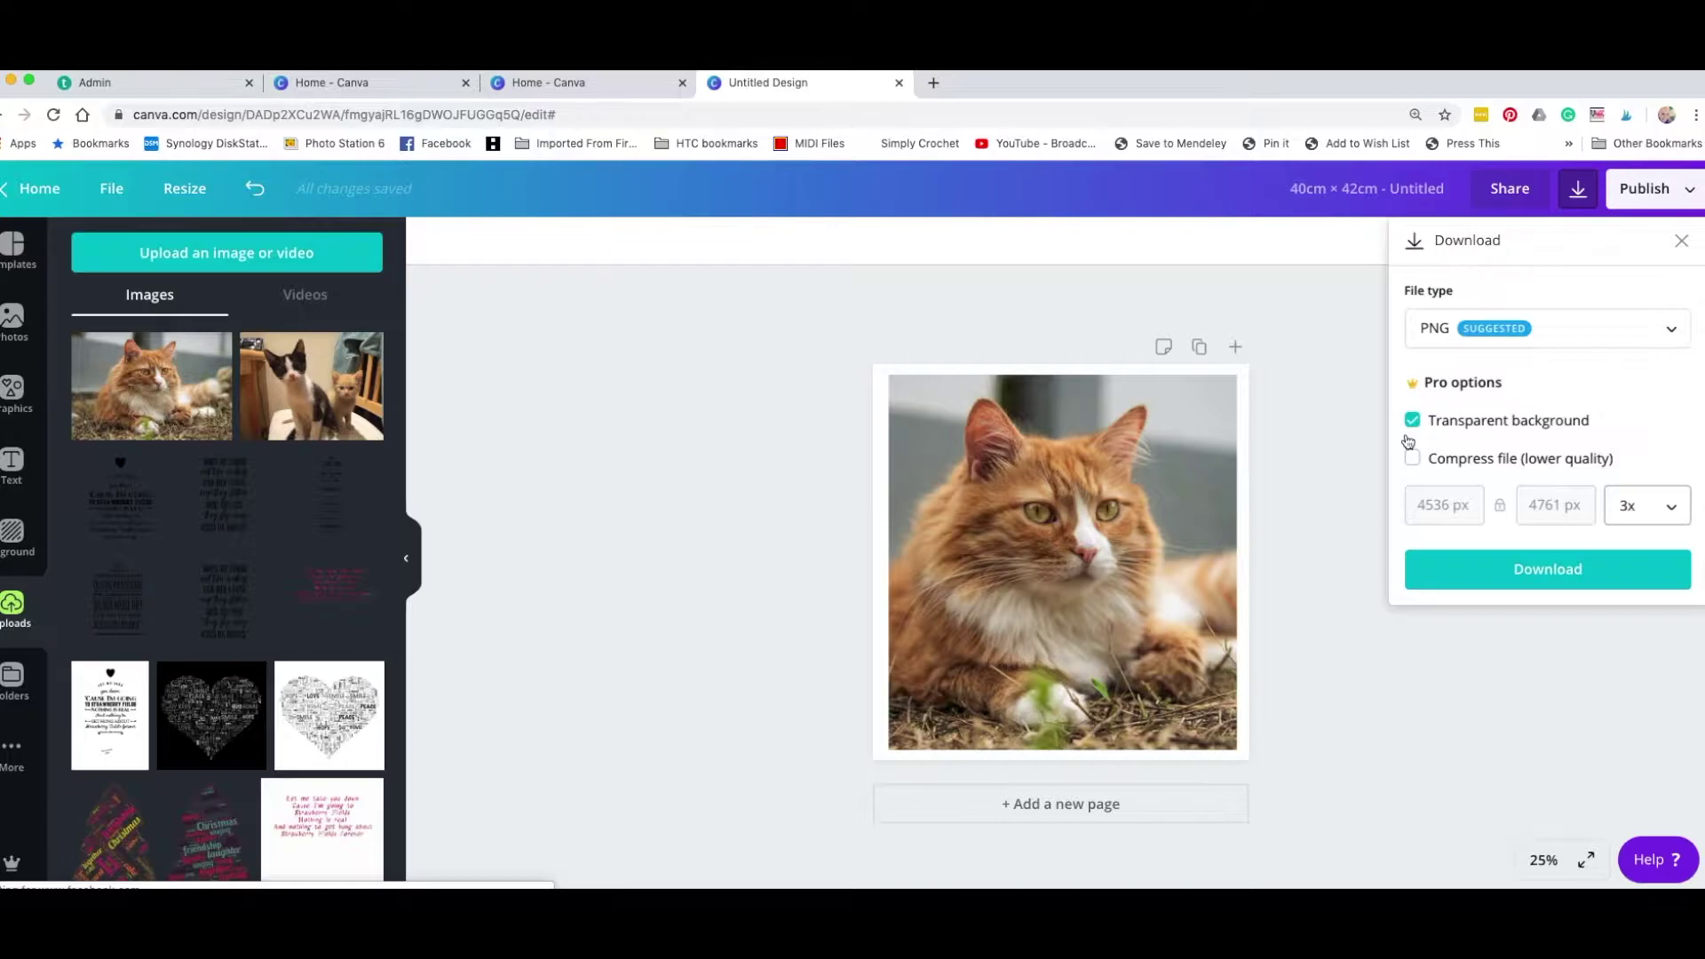
click(1549, 579)
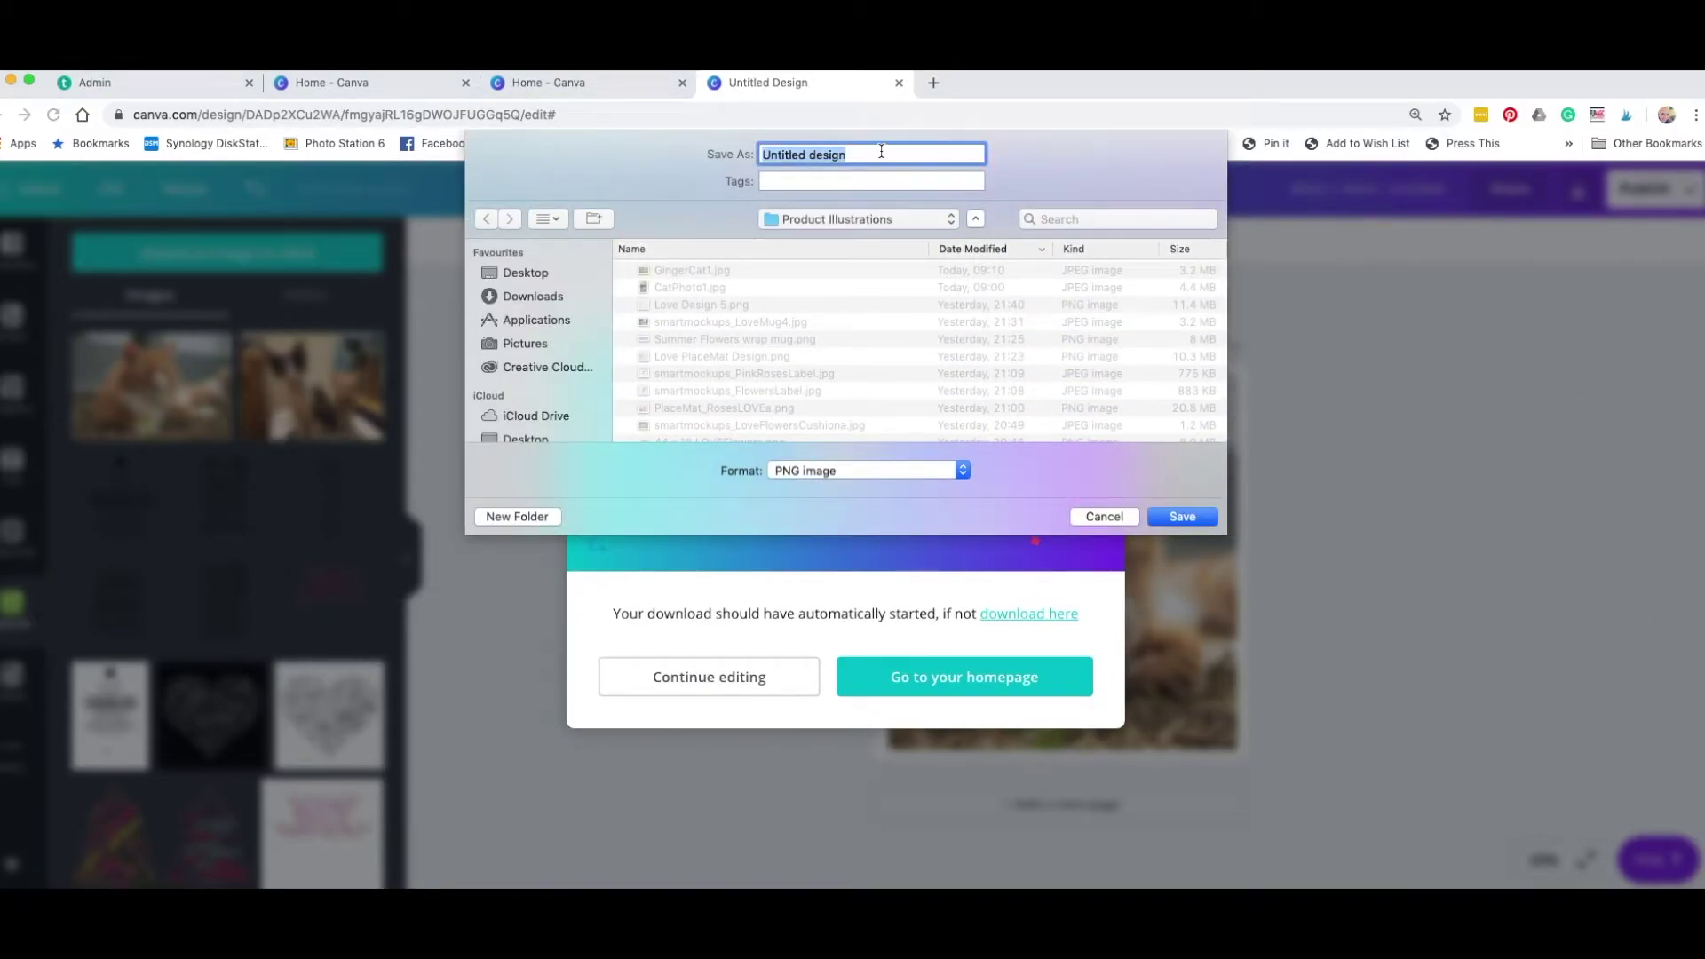
Save the PNG as GingerCat2 with the tag Product Illustration in the Product Illustrations folder, and return to editing the design
text(GingerCat2)
click(934, 181)
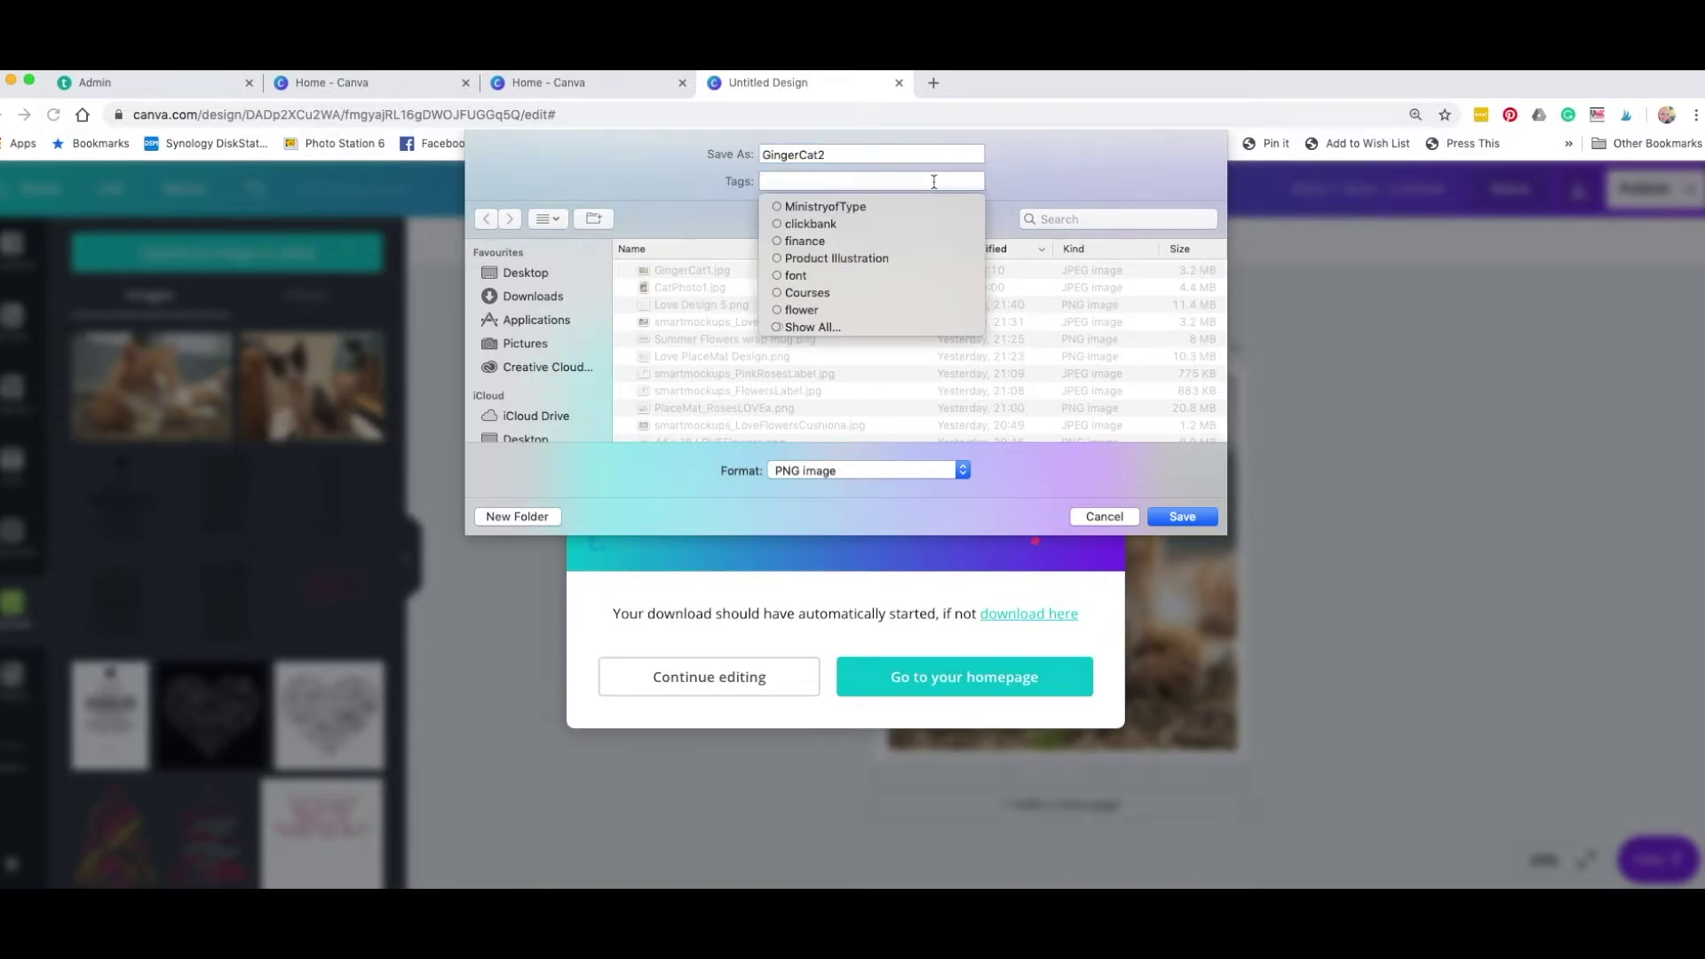
click(878, 258)
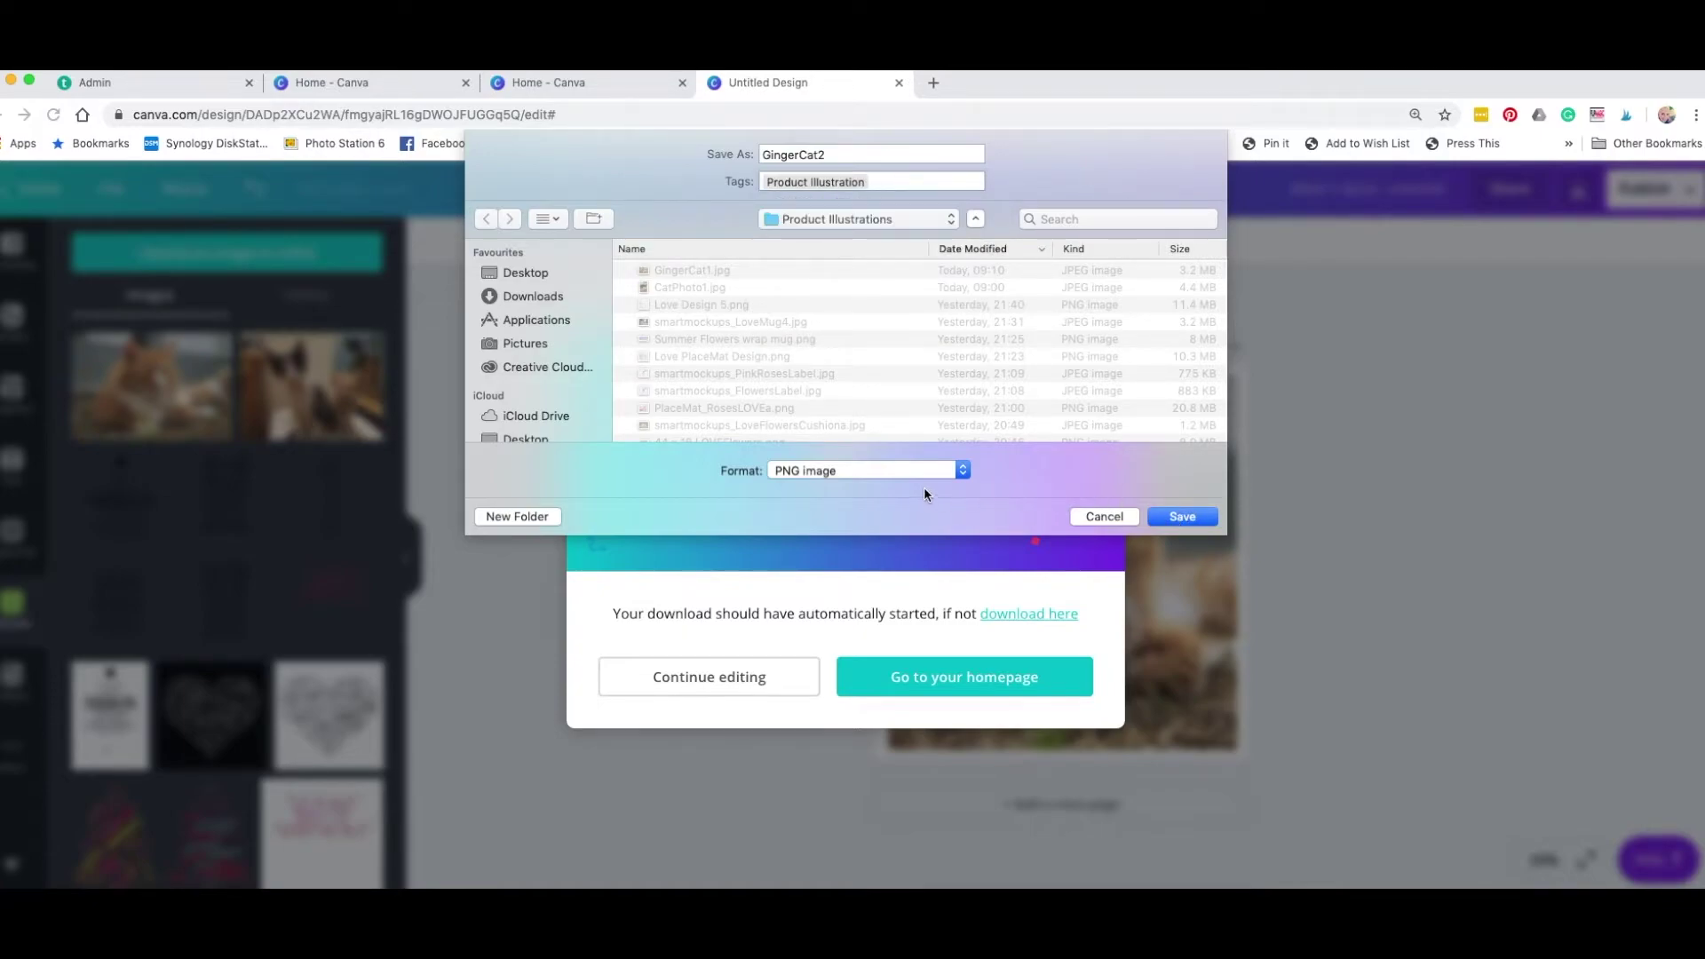
click(1184, 516)
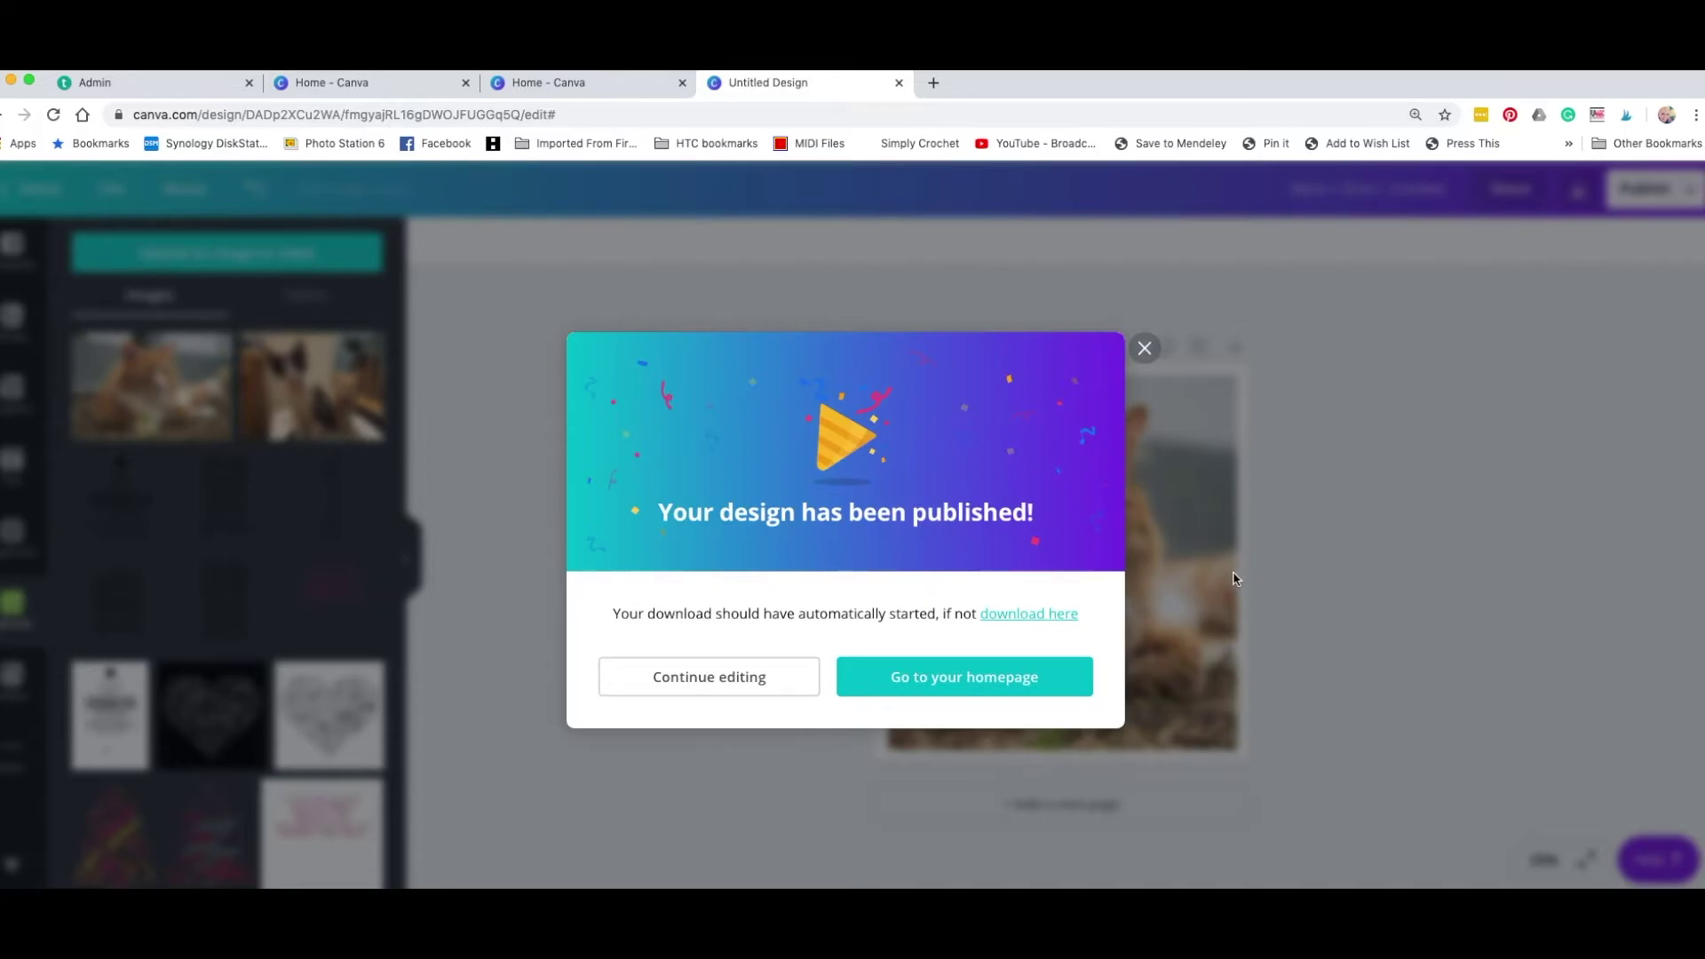
click(722, 680)
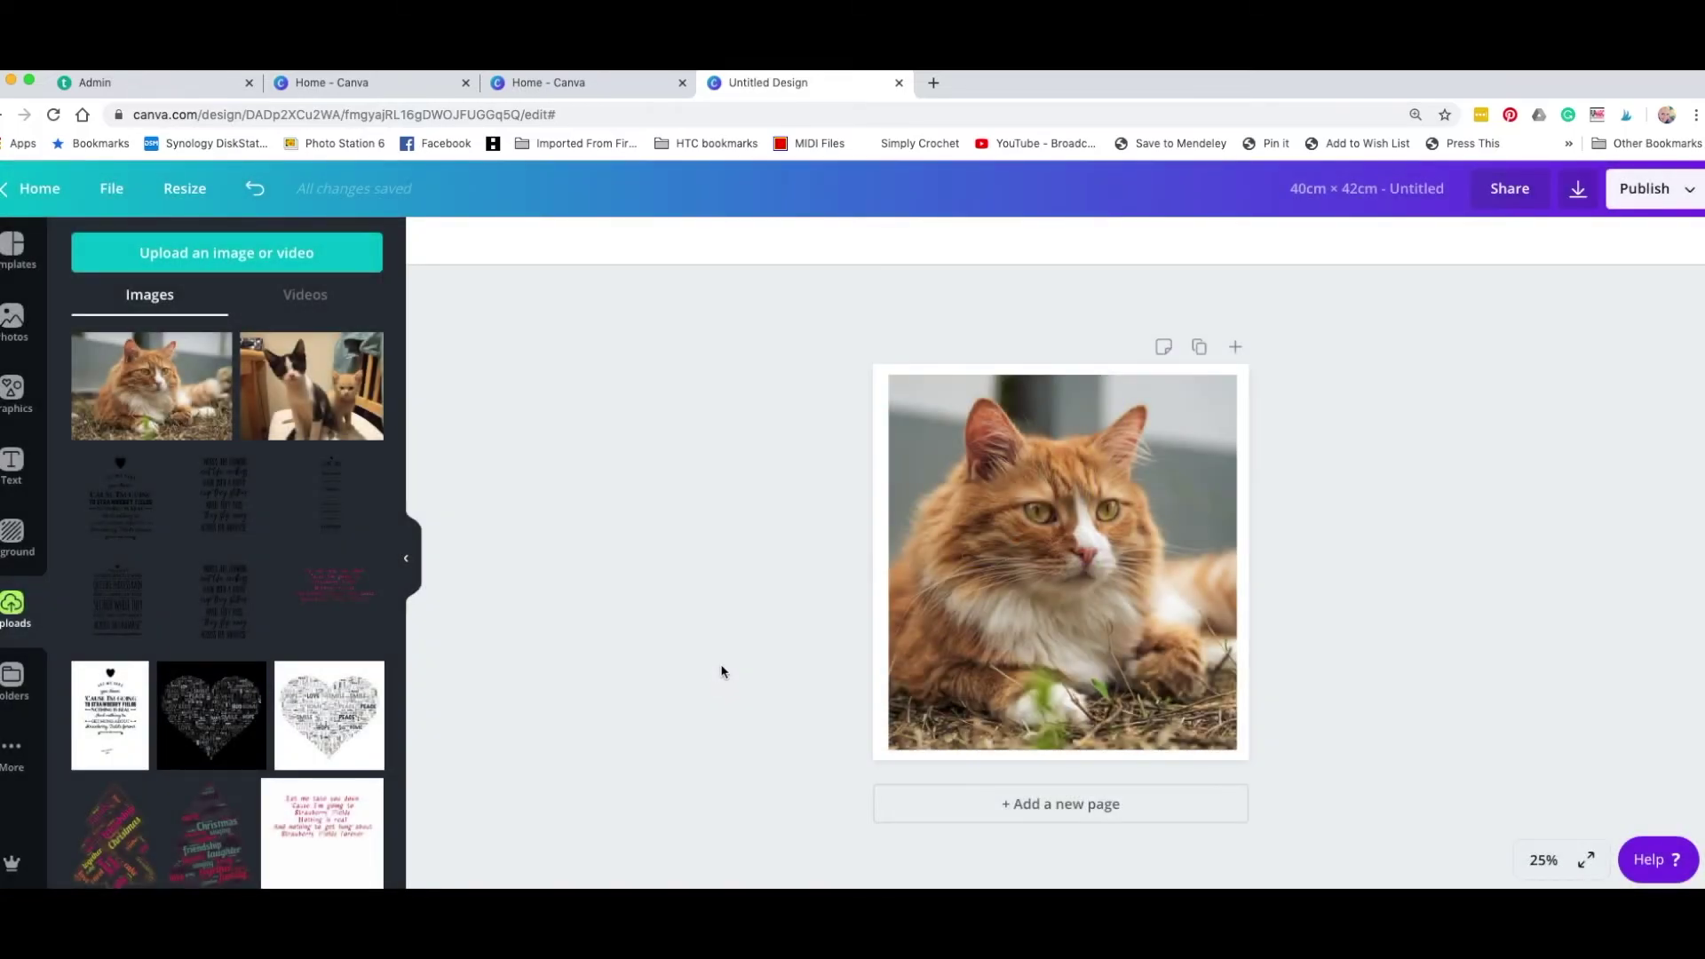
Rename the design as Ginger Cat
click(1427, 188)
text(Ginger Cat)
click(1527, 354)
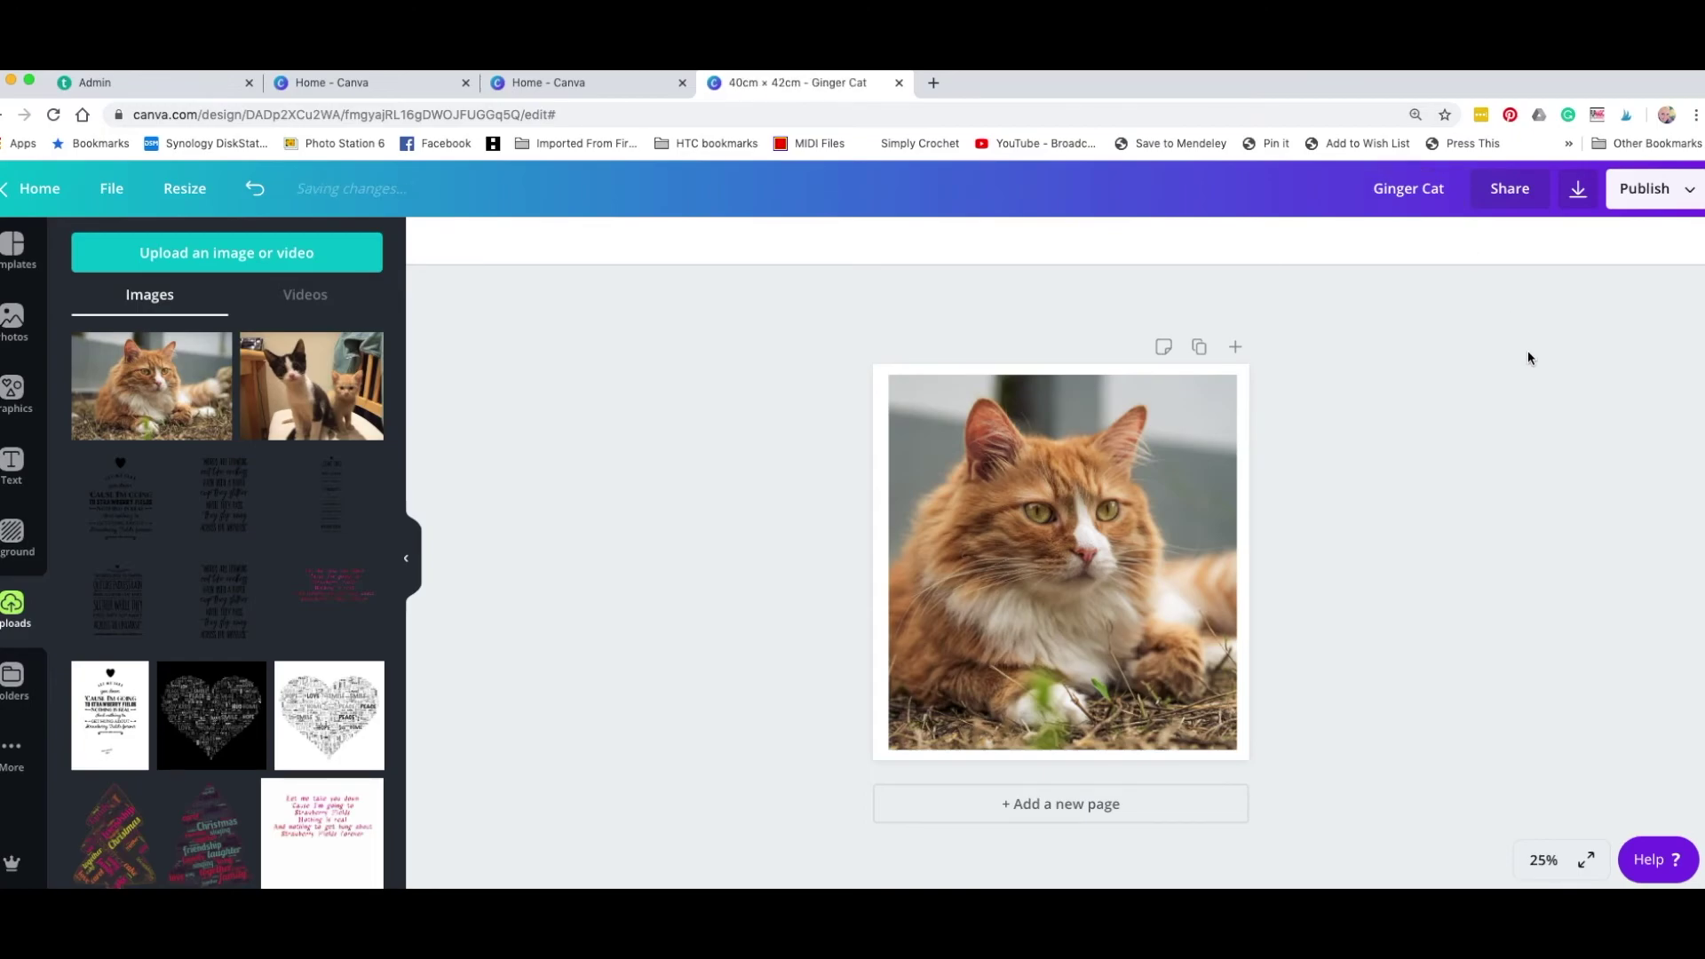